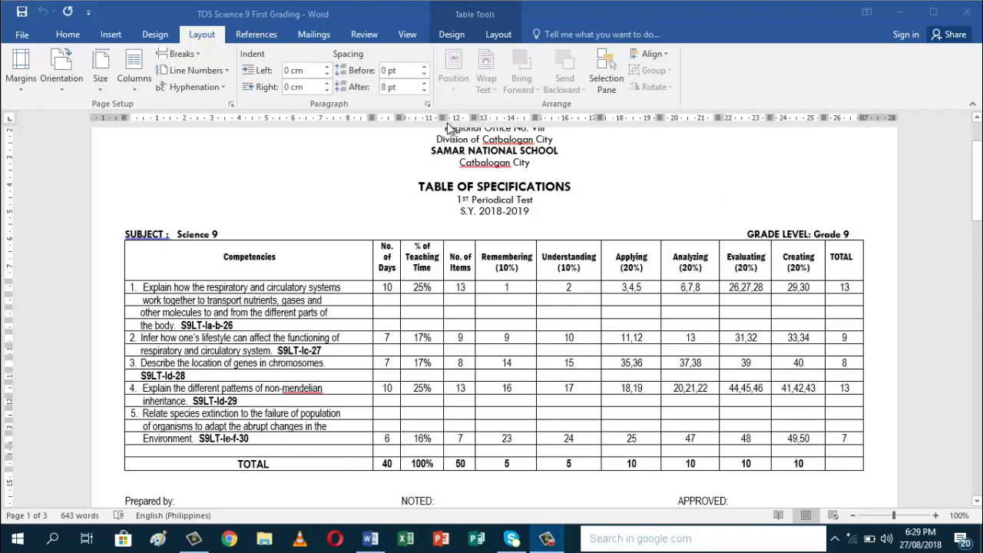
# Create a new blank document and confirm the Table of Specifications uses A4 paper size
pyautogui.click(22, 37)
pyautogui.click(28, 98)
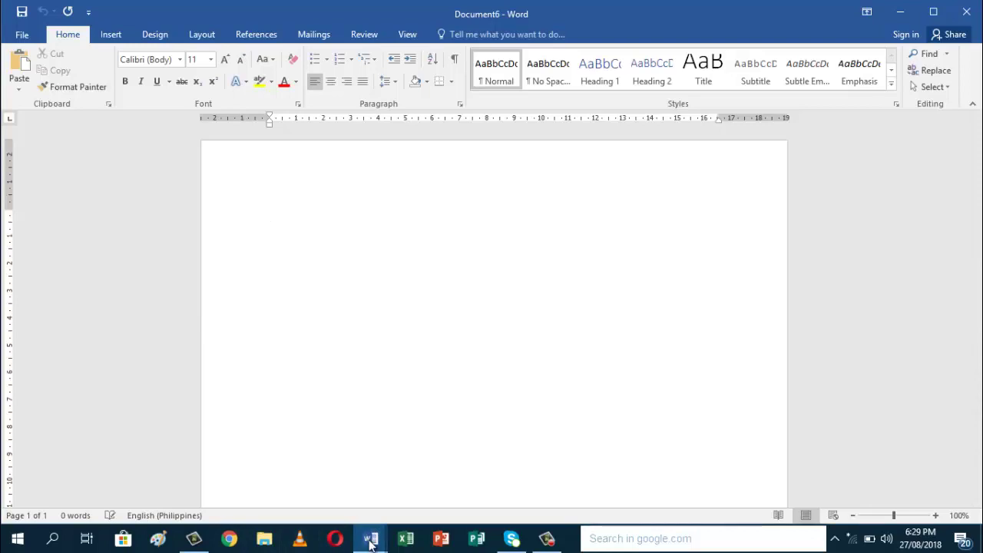
pyautogui.moveTo(370, 538)
pyautogui.click(278, 474)
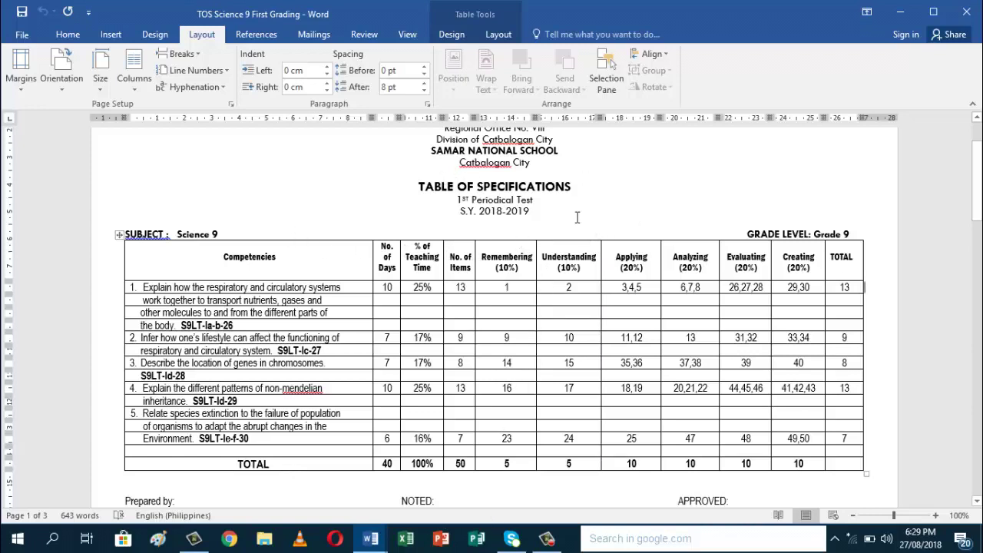
pyautogui.click(976, 117)
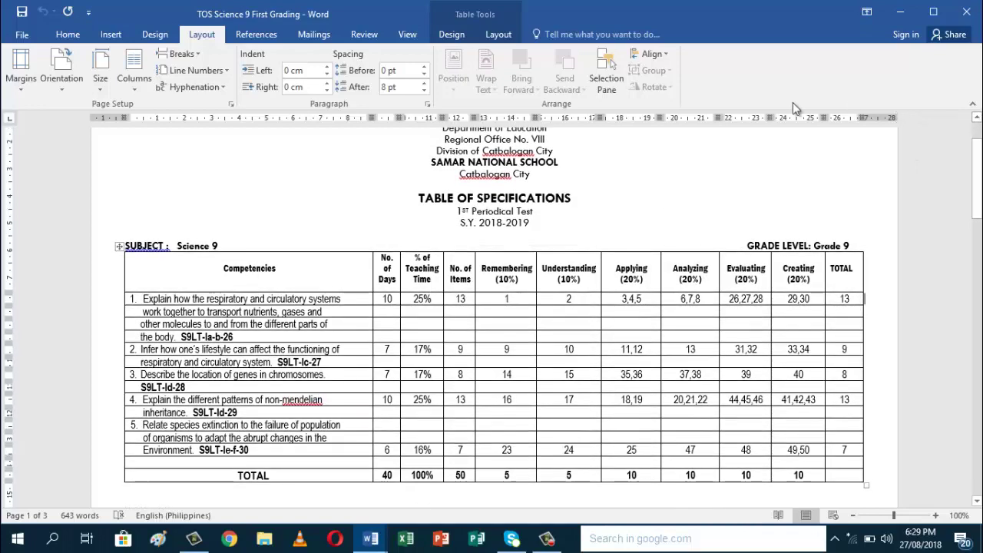
pyautogui.click(100, 91)
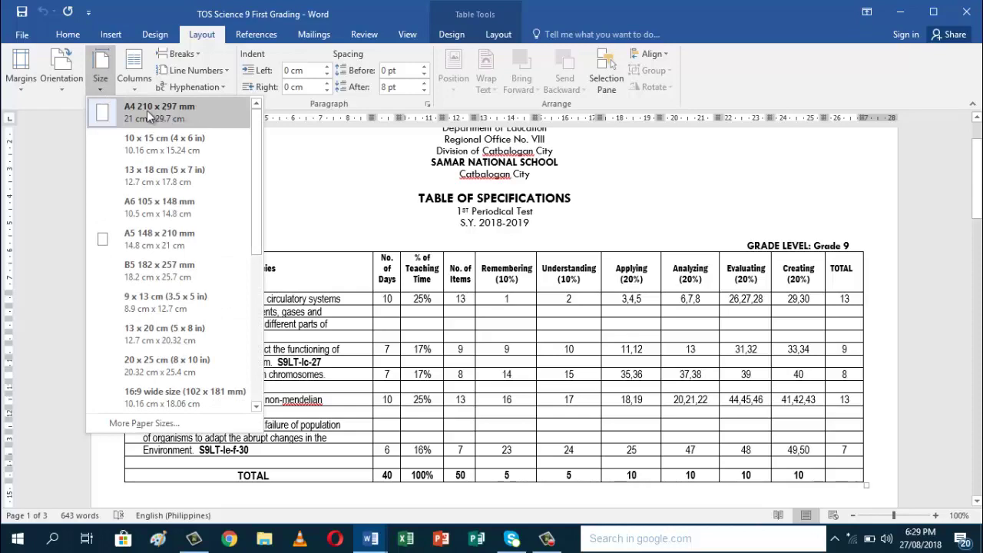
pyautogui.click(385, 540)
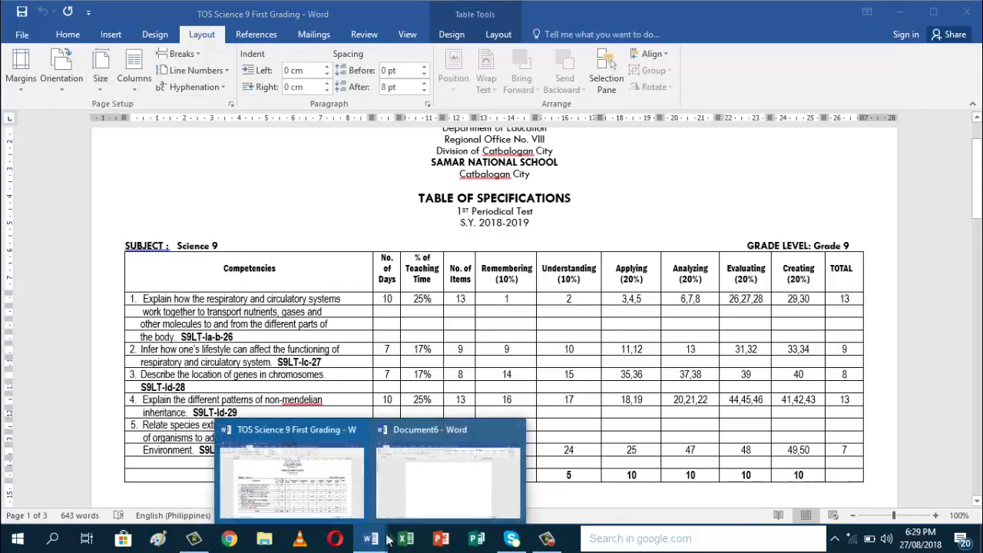
# Switch to Document6 and set its page orientation to landscape
pyautogui.click(439, 484)
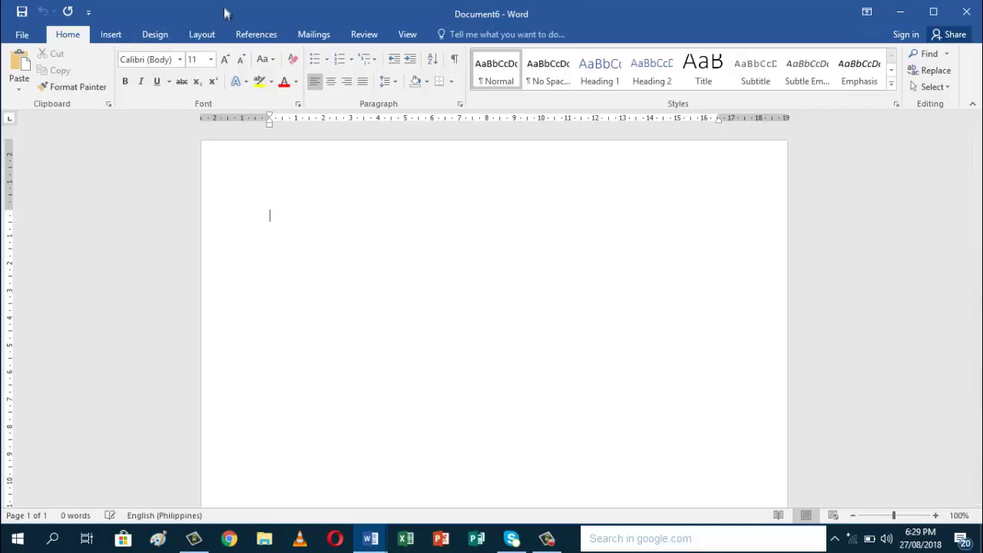
pyautogui.click(203, 35)
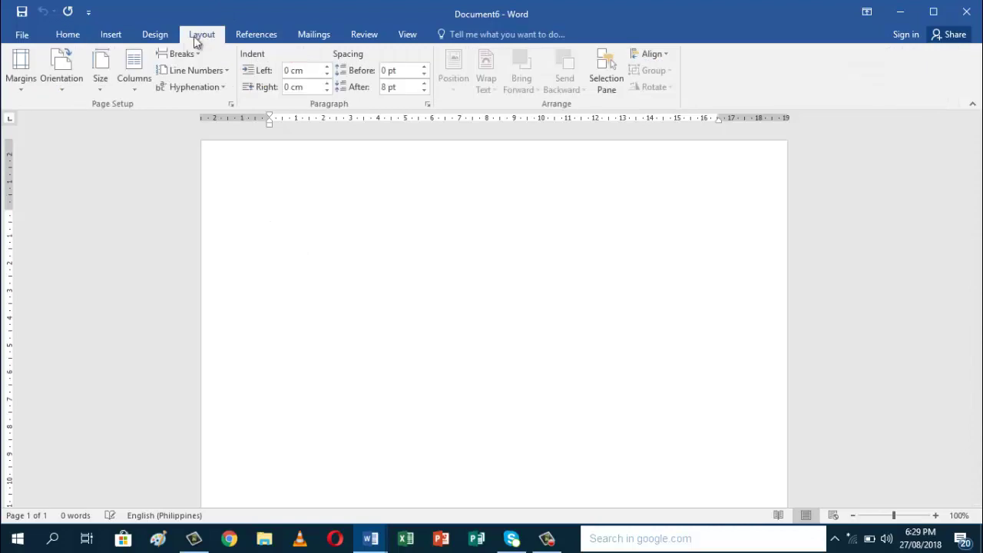
pyautogui.click(62, 87)
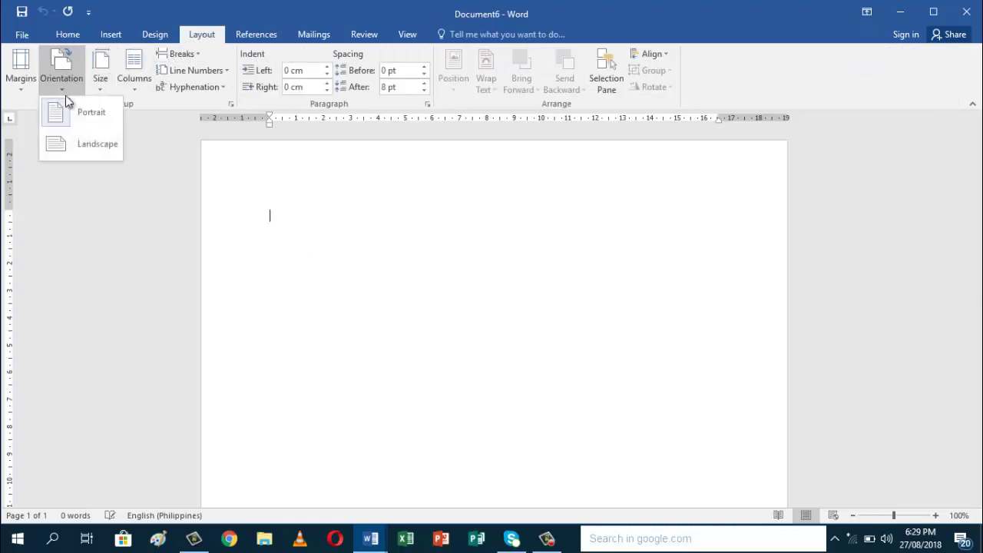
pyautogui.click(88, 146)
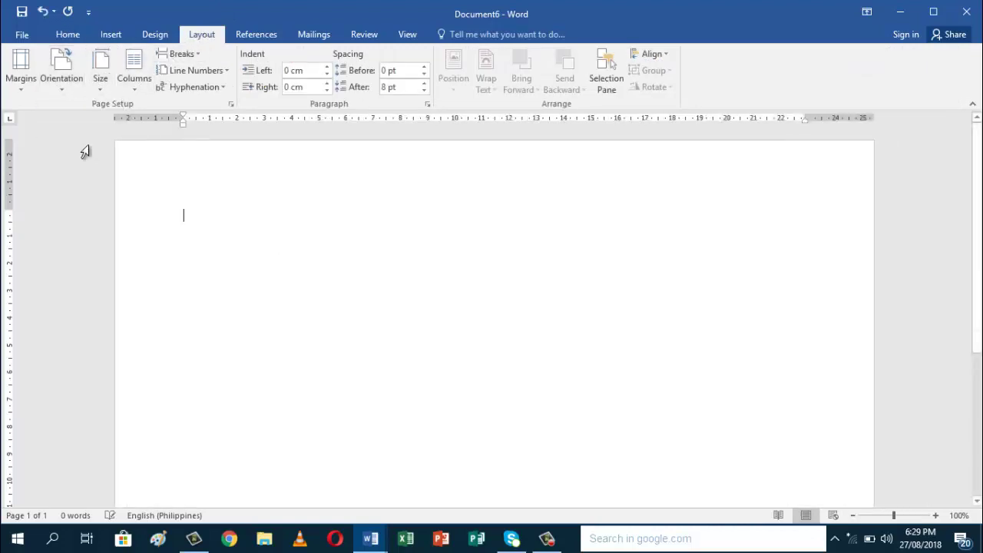
# Set Document6's paper size to A4
pyautogui.click(99, 86)
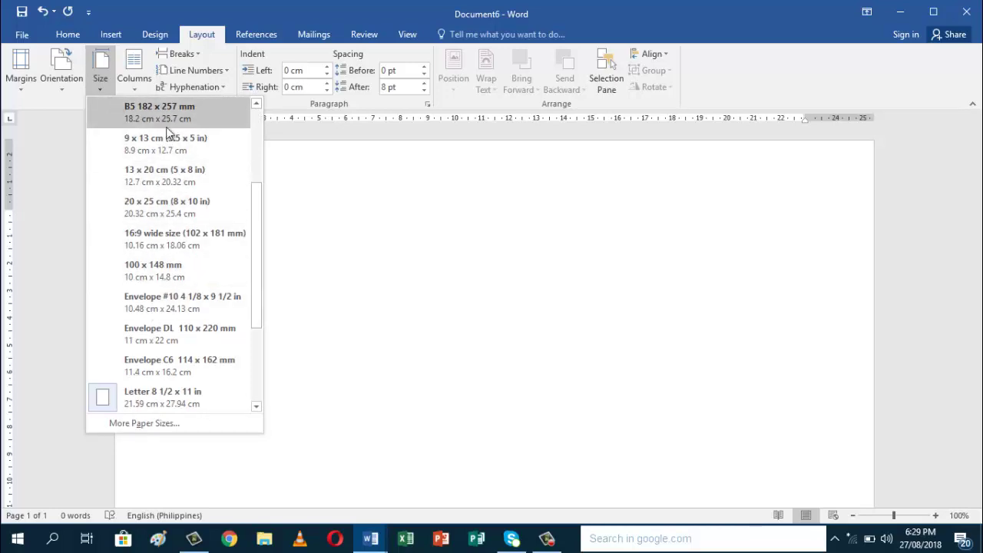
pyautogui.click(256, 106)
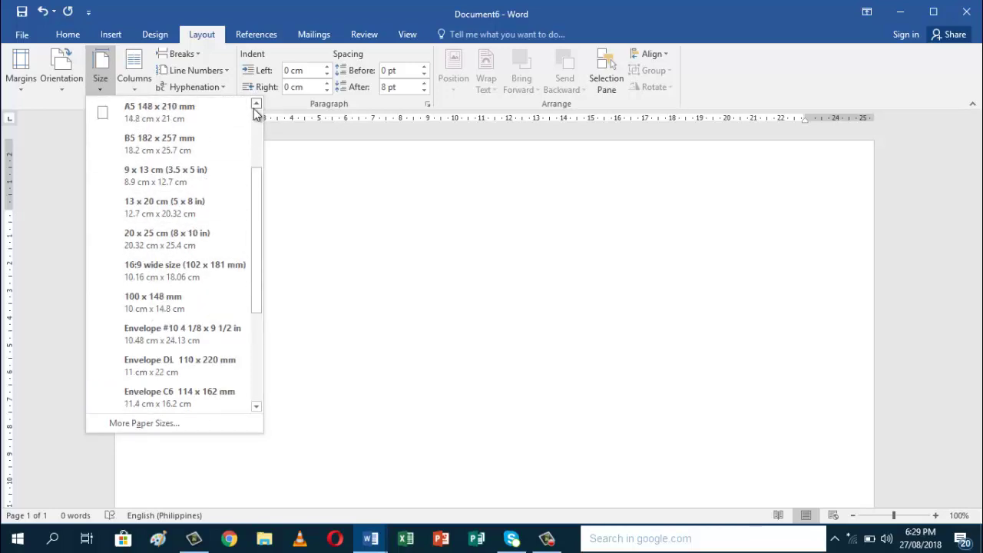
pyautogui.click(256, 106)
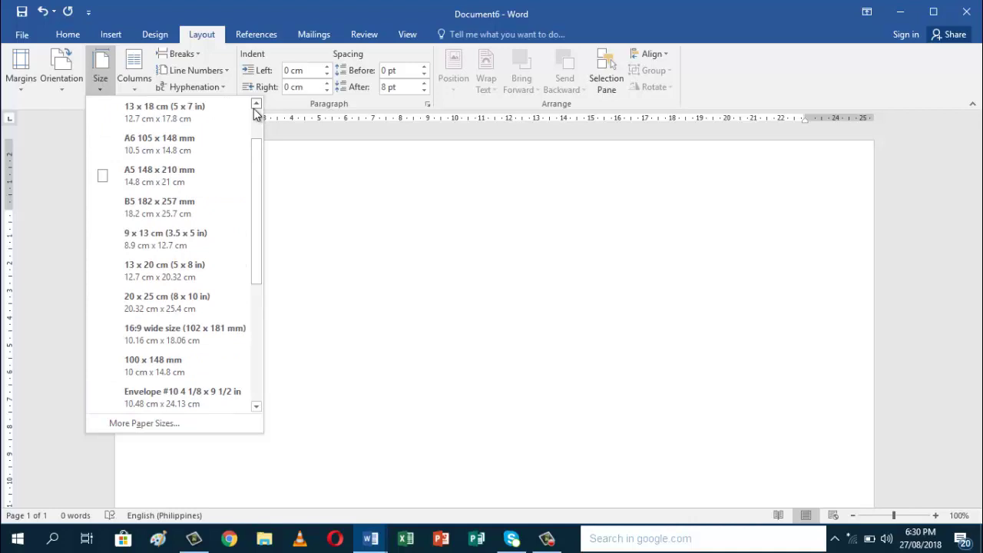
pyautogui.click(256, 108)
pyautogui.click(255, 107)
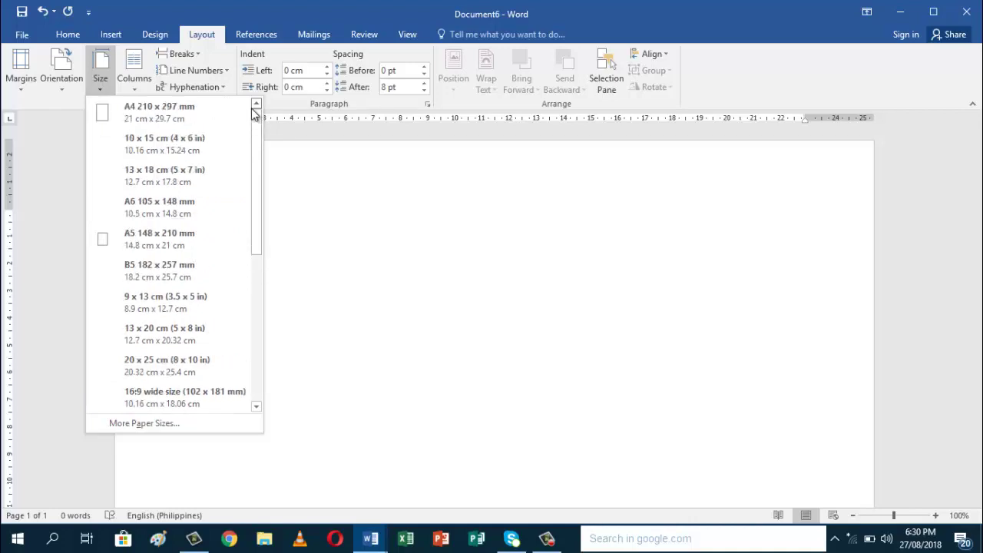
pyautogui.click(167, 109)
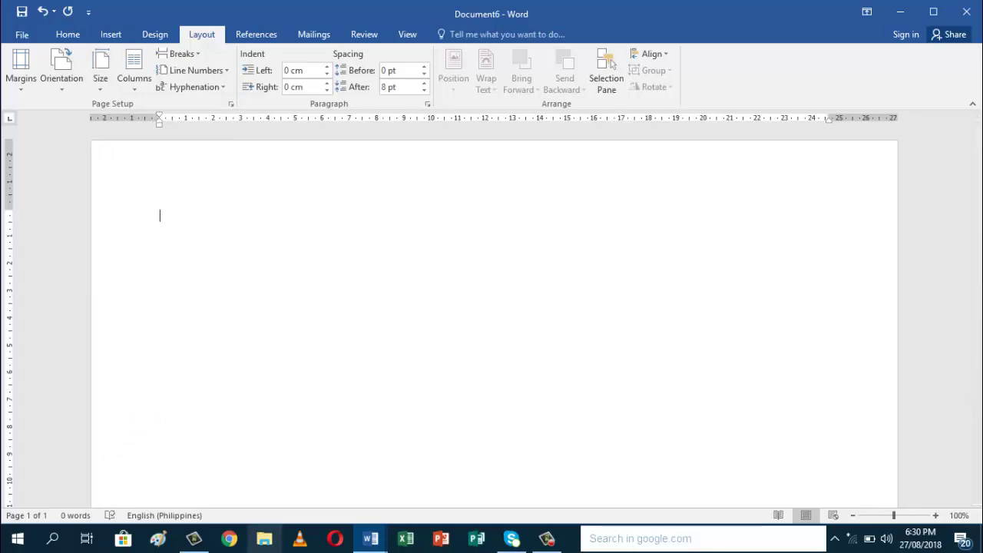
pyautogui.moveTo(370, 539)
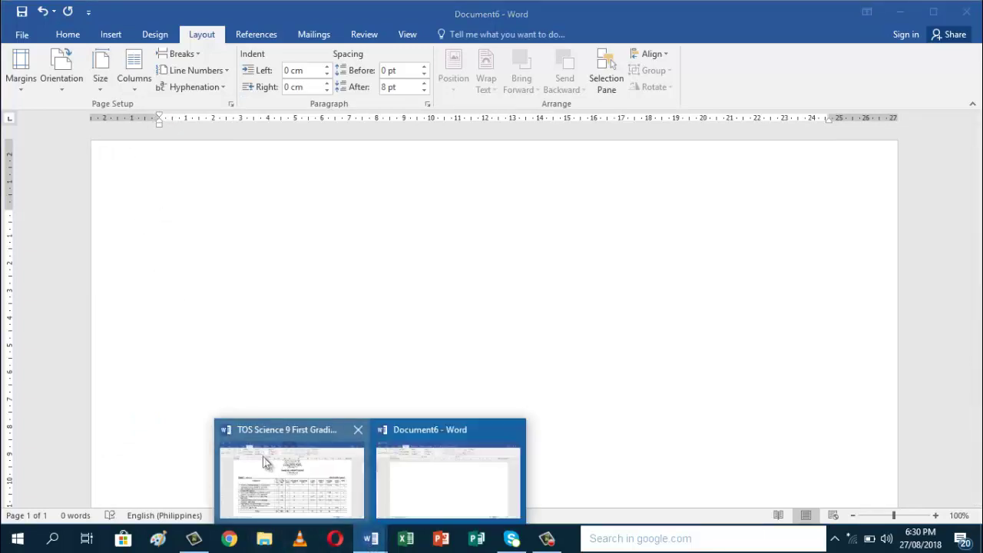
# Read the original's Custom Margins (0.76 cm top/bottom, 1.27 cm left/right) and cancel without changes
pyautogui.click(291, 490)
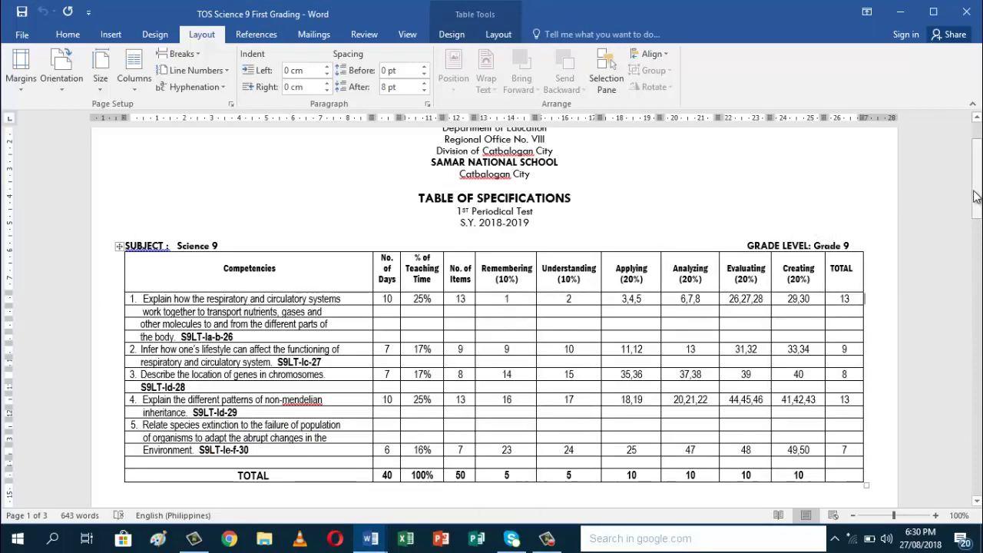
pyautogui.moveTo(975, 196); pyautogui.dragTo(975, 186)
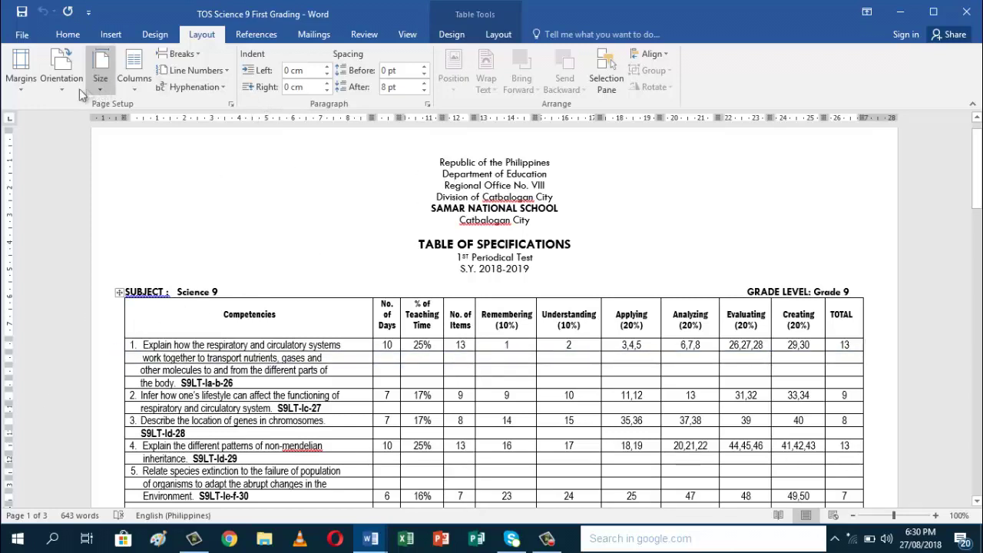
pyautogui.click(16, 86)
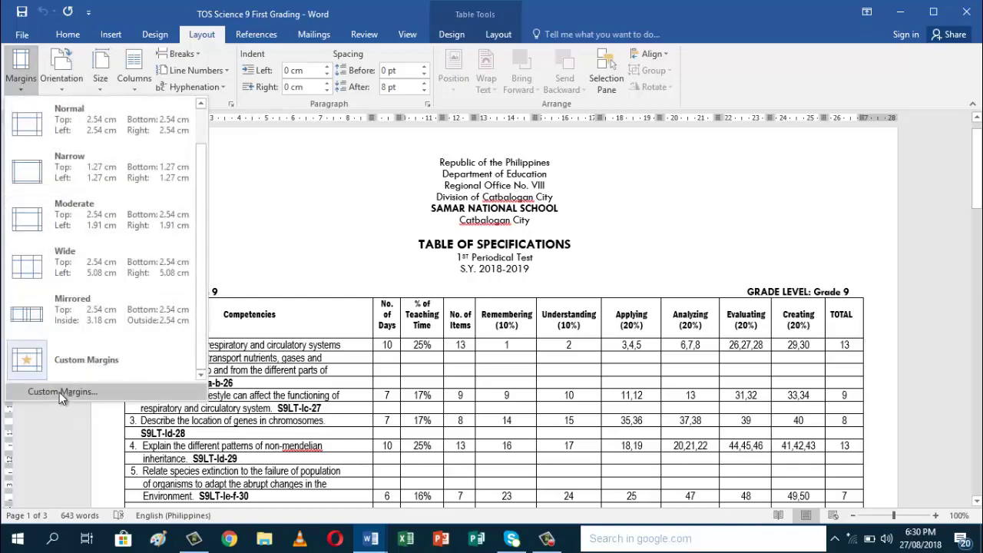
pyautogui.click(59, 391)
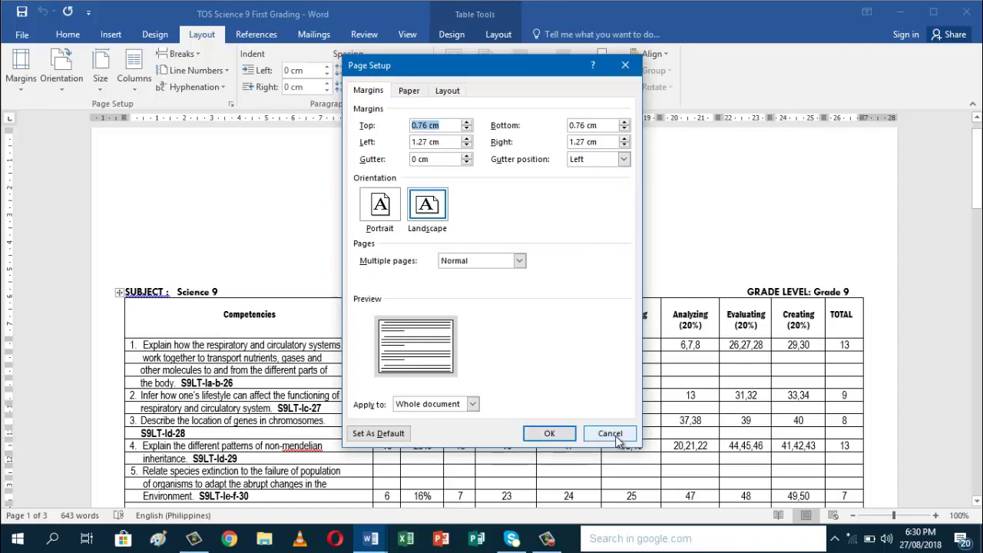
pyautogui.click(613, 435)
pyautogui.moveTo(370, 538)
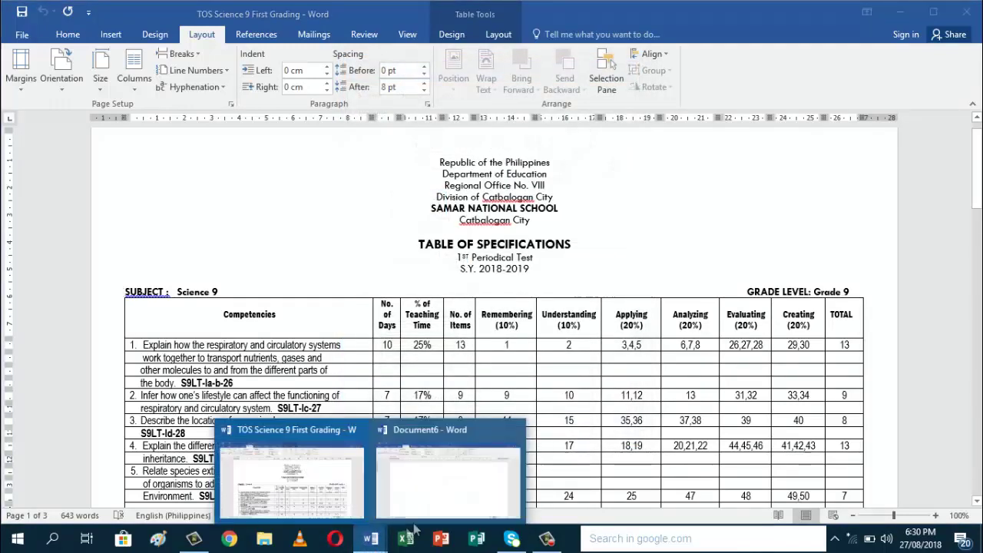
pyautogui.click(437, 513)
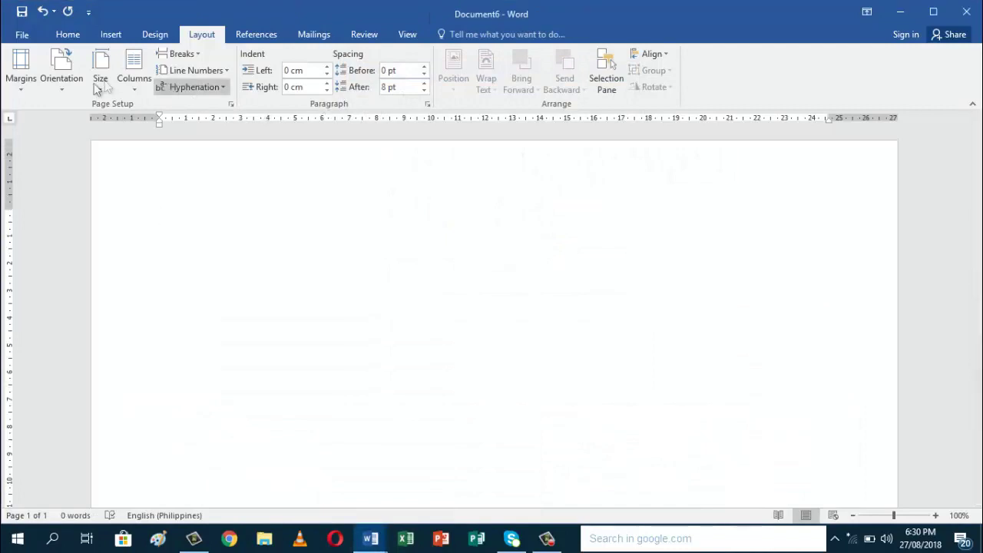
# In Document6's Custom Margins, set the top margin to 0.76 cm
pyautogui.click(21, 89)
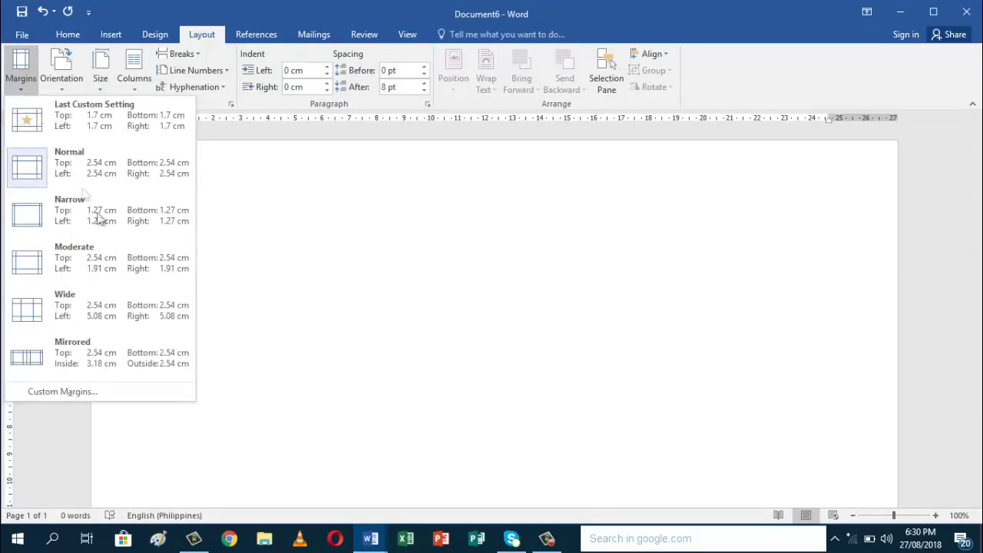
pyautogui.click(92, 390)
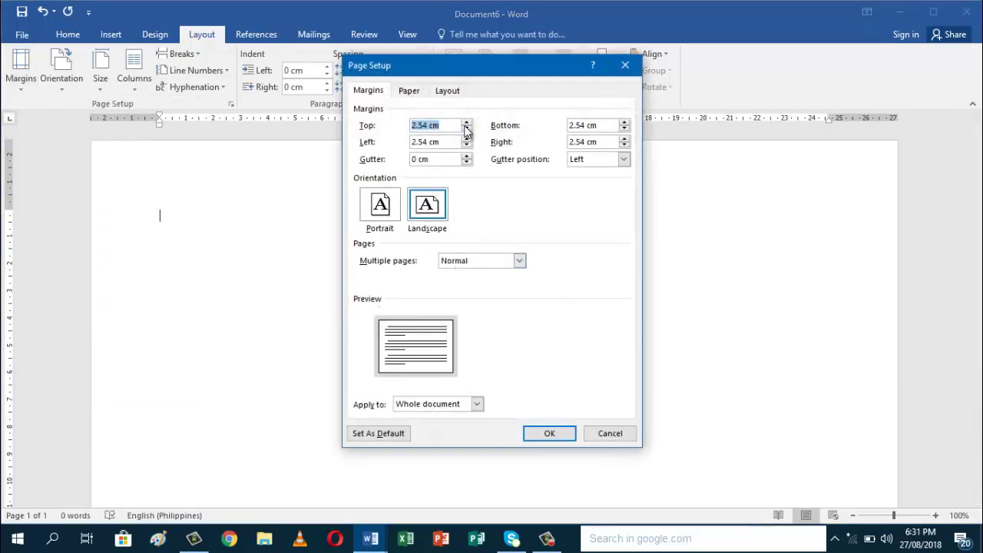
pyautogui.write('2.5 cm')
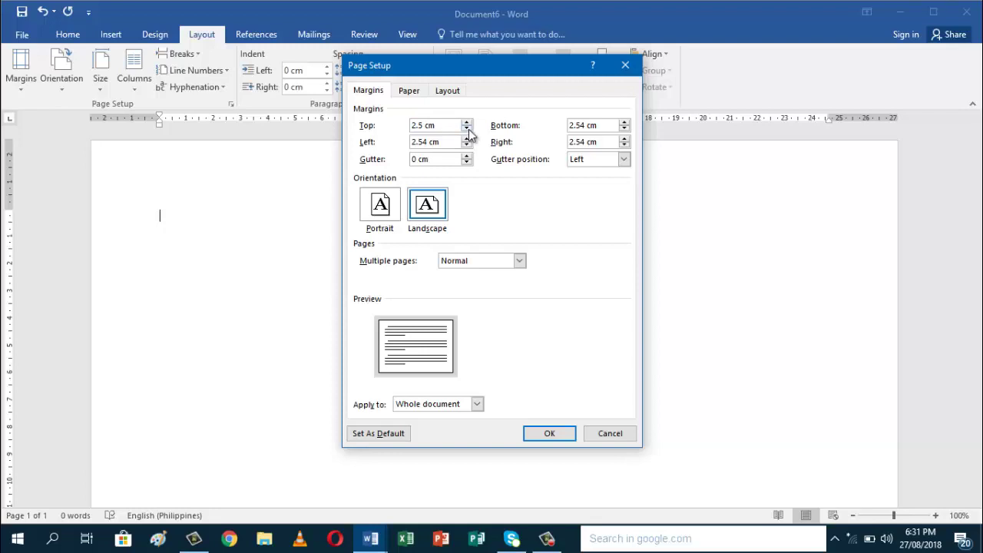
pyautogui.click(467, 130)
pyautogui.click(466, 130)
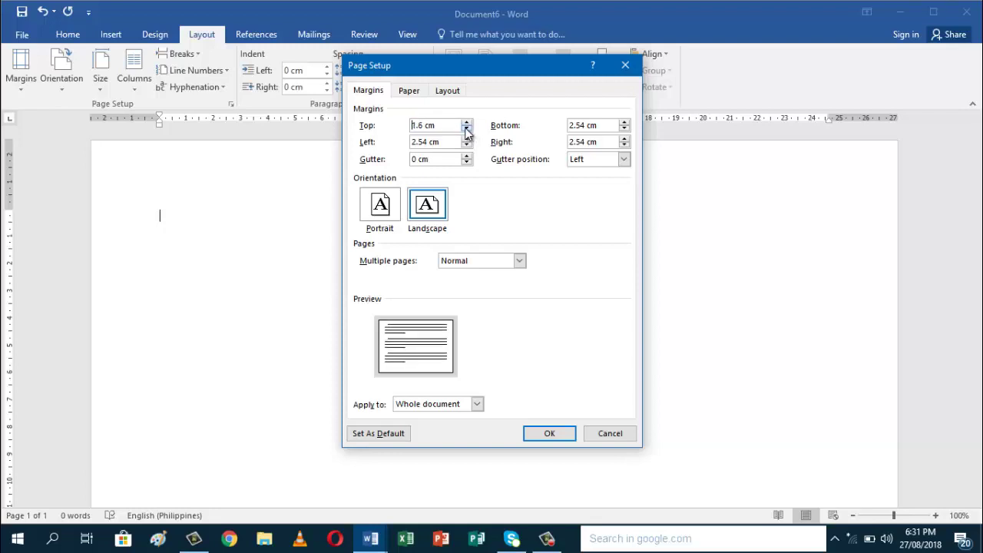
pyautogui.click(466, 130)
pyautogui.click(466, 130)
pyautogui.click(467, 130)
pyautogui.click(466, 130)
pyautogui.click(467, 130)
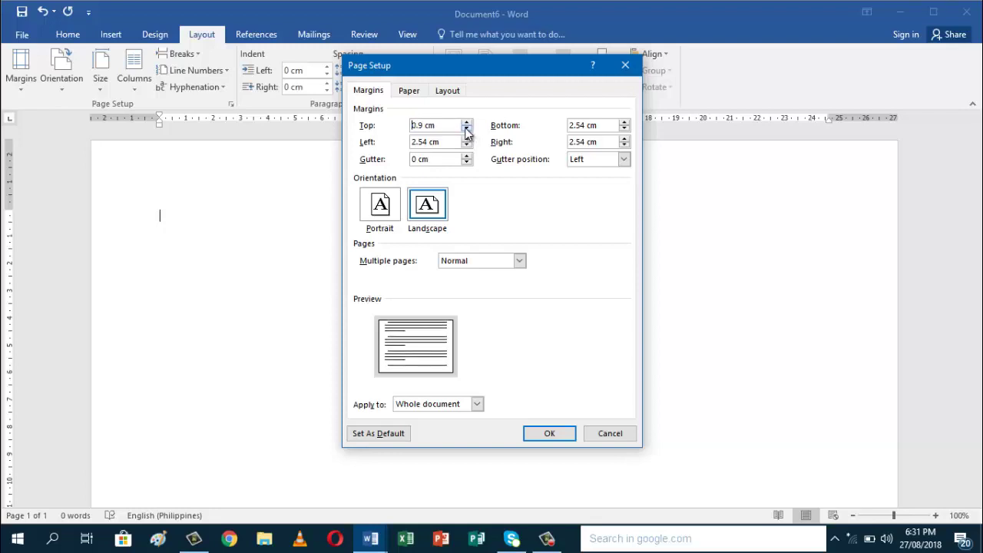
pyautogui.click(466, 129)
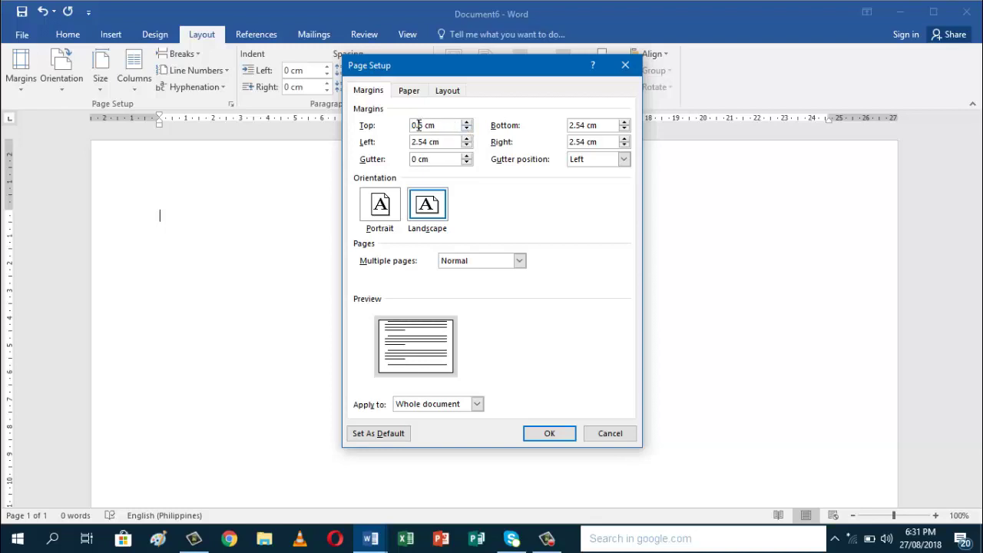
pyautogui.click(419, 125)
pyautogui.write('76')
# Set the bottom margin to 0.76 cm and left margin to 1.27 cm, and apply
pyautogui.click(575, 129)
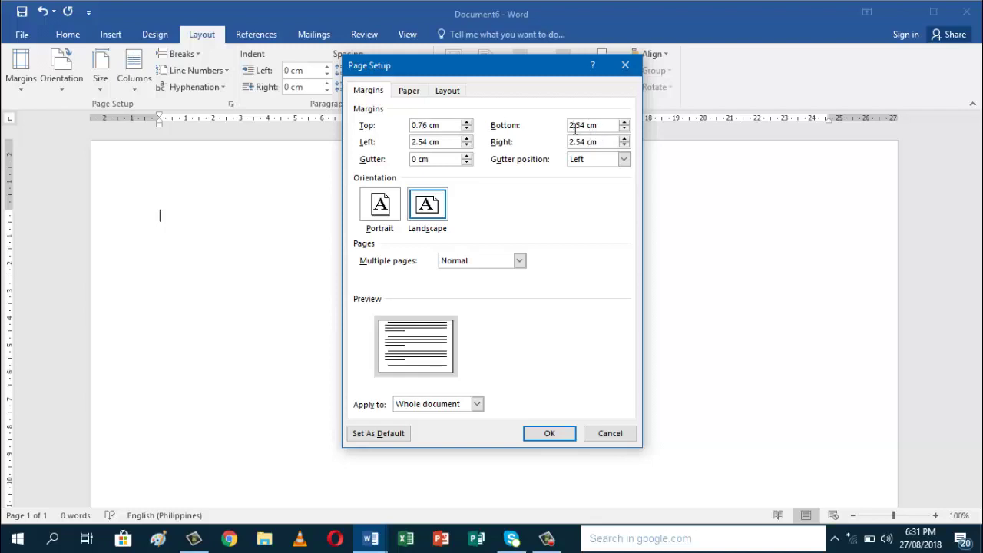
pyautogui.press('BackSpace')
pyautogui.press('BackSpace')
pyautogui.press('BackSpace')
pyautogui.press('BackSpace')
pyautogui.write('6')
pyautogui.click(466, 145)
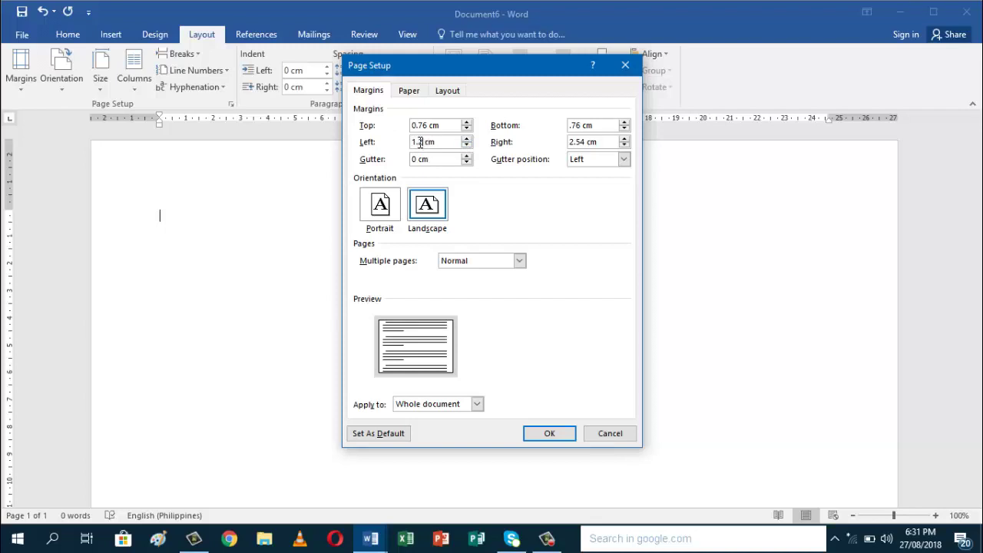
pyautogui.write('27')
pyautogui.click(557, 432)
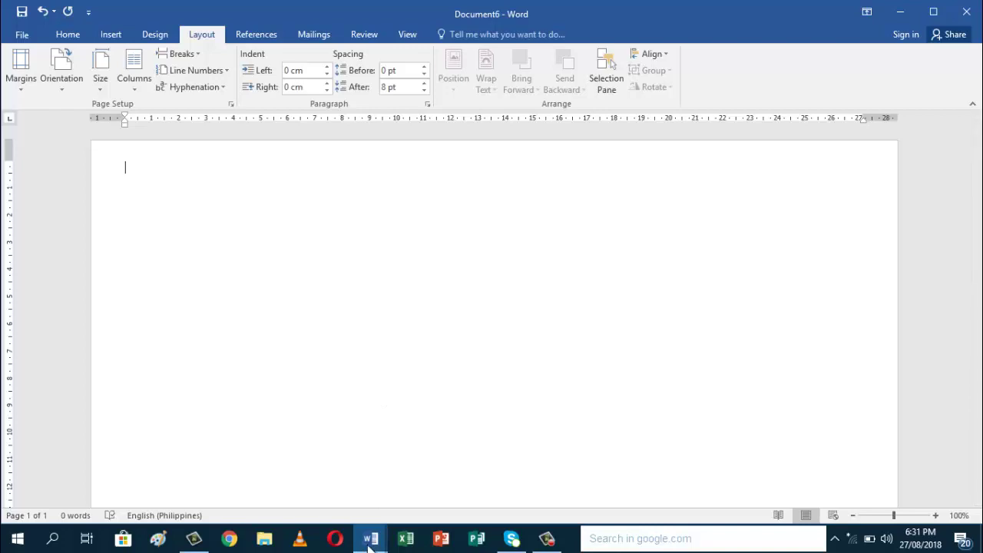
pyautogui.moveTo(370, 538)
pyautogui.click(292, 469)
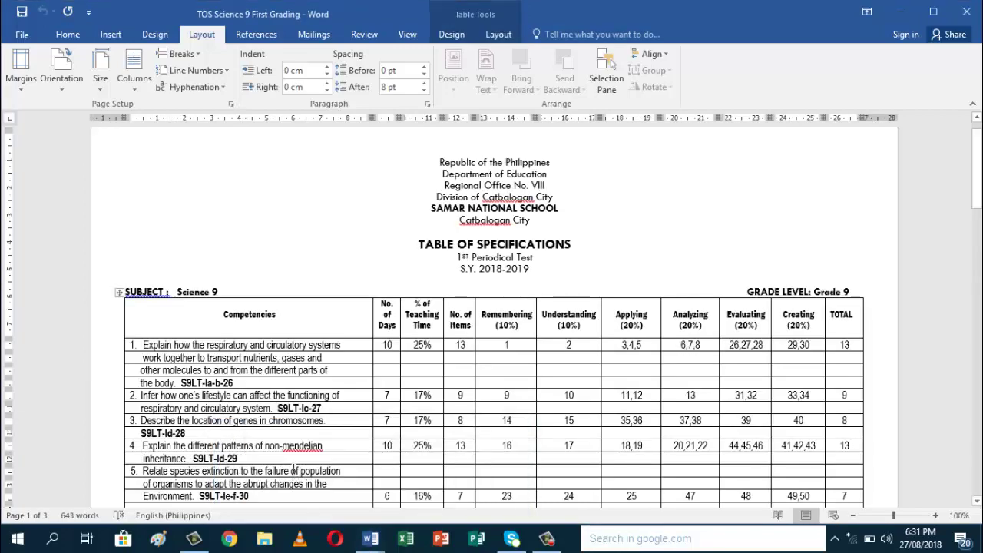
# Select everything from 'Republic of the Philippines' through the signatory block and copy it
pyautogui.doubleClick(443, 162)
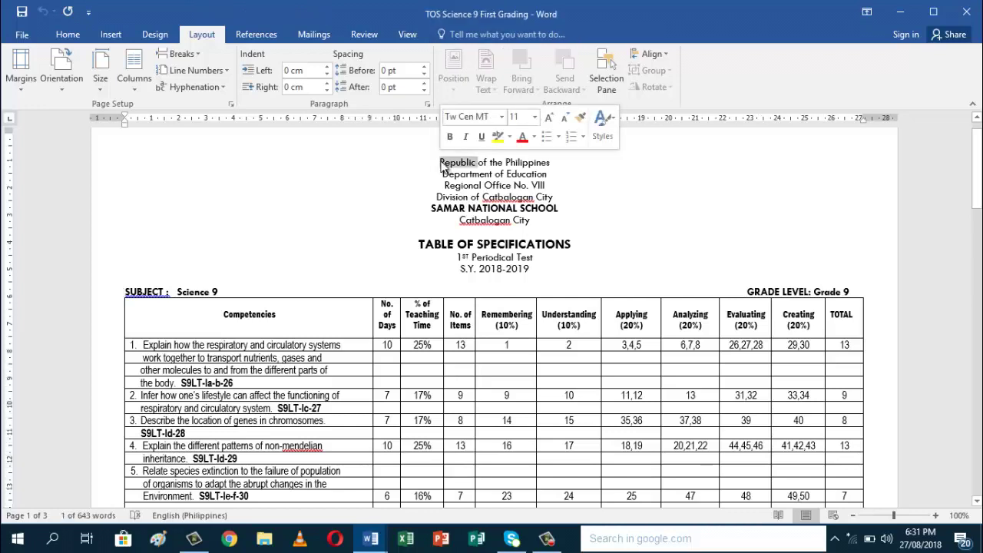
pyautogui.press('Right')
pyautogui.hotkey('shift', 'End')
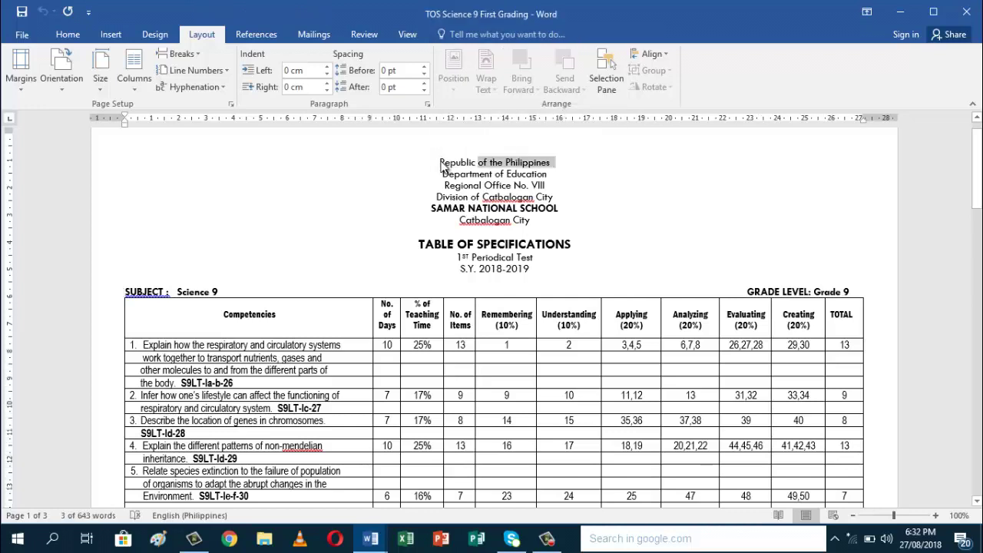
pyautogui.hotkey('shift', 'Down')
pyautogui.click(441, 162)
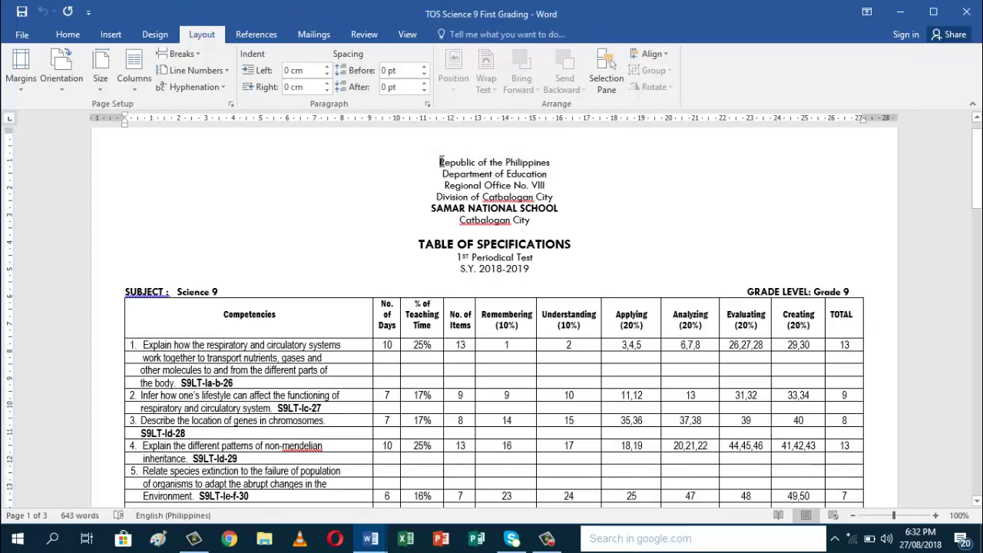
pyautogui.hotkey('shift', 'Right')
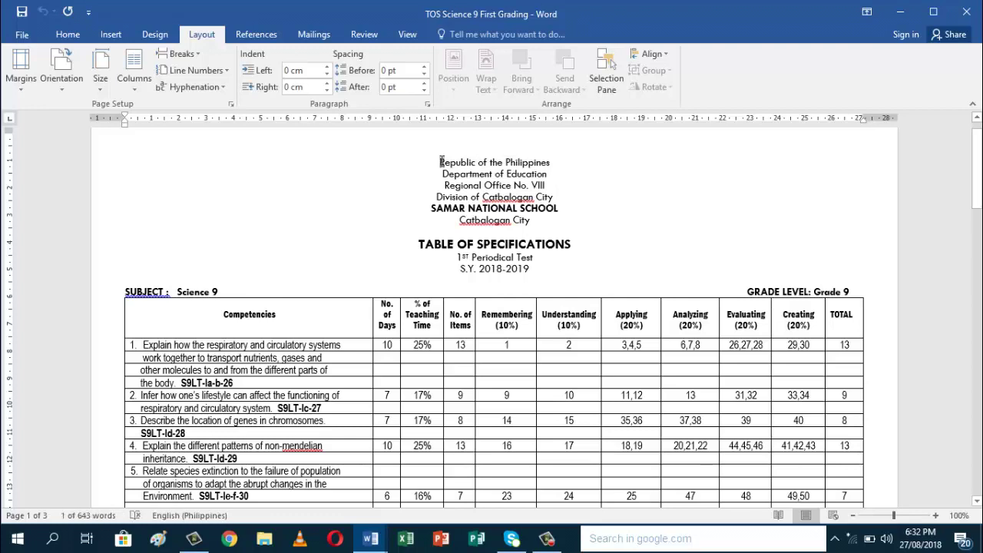
pyautogui.hotkey('shift', 'Down')
pyautogui.hotkey('shift', 'Down')
pyautogui.hotkey('shift', 'Down')
pyautogui.hotkey('shift', 'Down')
pyautogui.hotkey('shift', 'Down')
pyautogui.hotkey('shift', 'Down')
pyautogui.hotkey('shift', 'Down')
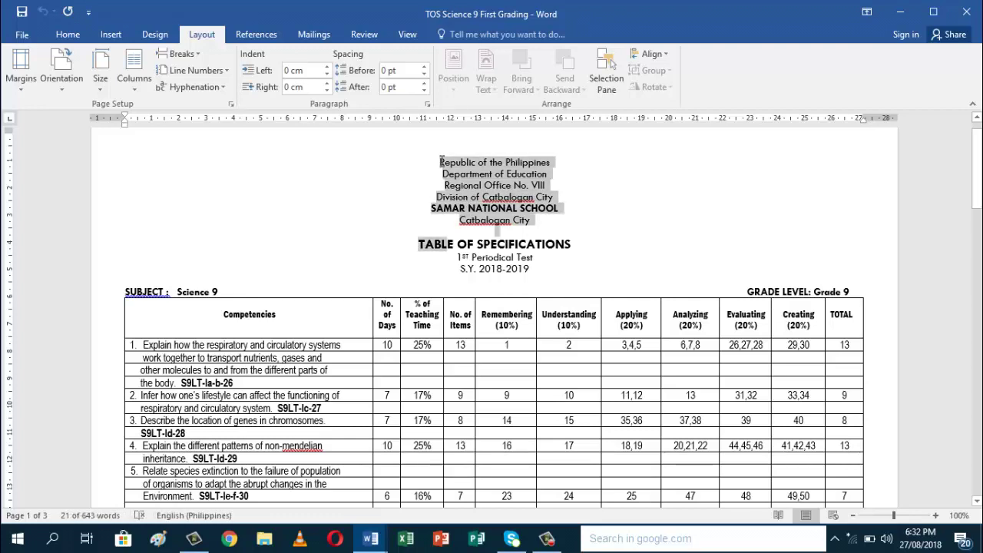
pyautogui.hotkey('shift', 'Down')
pyautogui.hotkey('shift', 'Down')
pyautogui.hotkey('shift', 'Down')
pyautogui.hotkey('shift', 'Down')
pyautogui.hotkey('shift', 'Down')
pyautogui.hotkey('shift', 'Down')
pyautogui.hotkey('shift', 'Down')
pyautogui.hotkey('shift', 'Down')
pyautogui.hotkey('shift', 'Down')
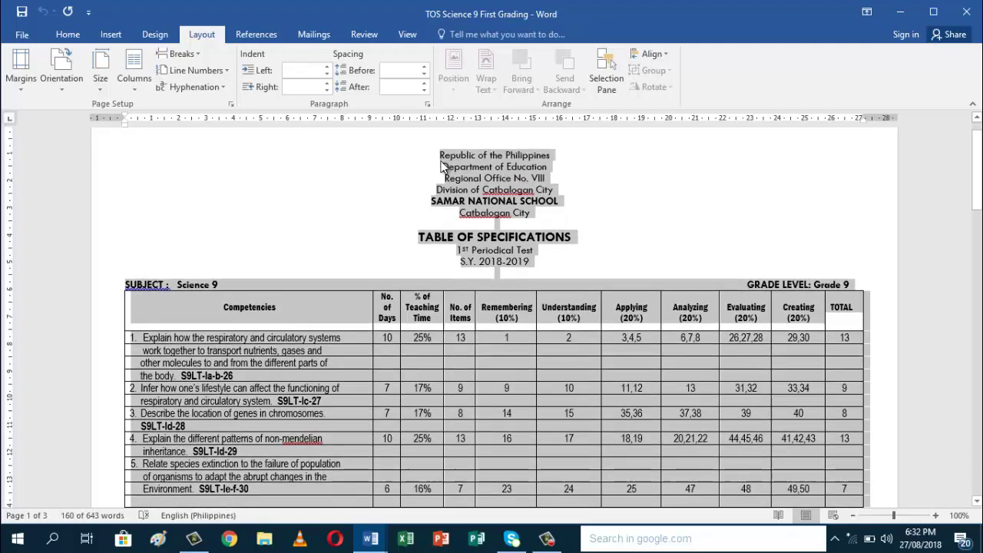
pyautogui.hotkey('shift', 'Down')
pyautogui.hotkey('shift', 'Down')
pyautogui.hotkey('shift', 'Down')
pyautogui.hotkey('shift', 'Down')
pyautogui.hotkey('shift', 'Down')
pyautogui.hotkey('shift', 'Down')
pyautogui.hotkey('shift', 'Down')
pyautogui.hotkey('shift', 'Down')
pyautogui.hotkey('shift', 'Down')
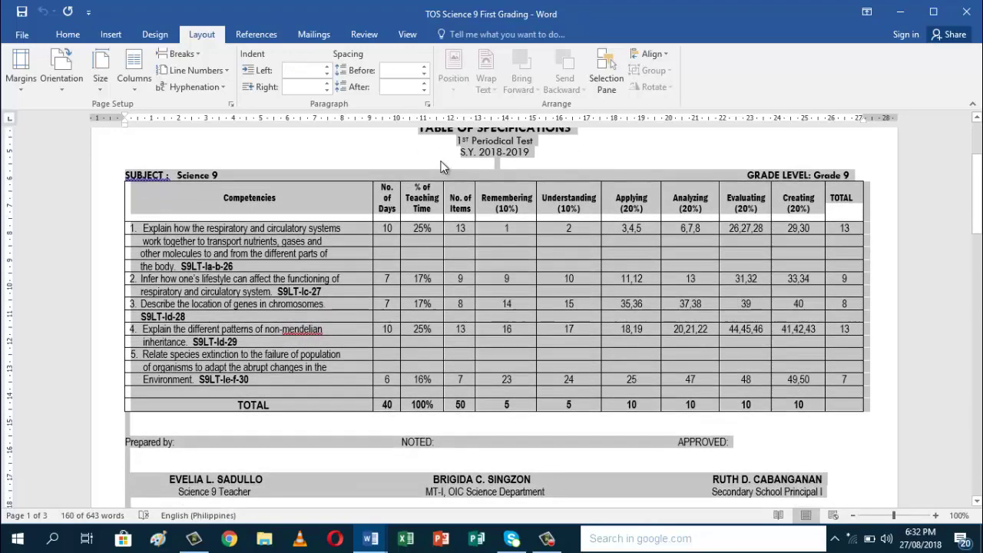
pyautogui.hotkey('shift', 'Down')
pyautogui.hotkey('shift', 'Down')
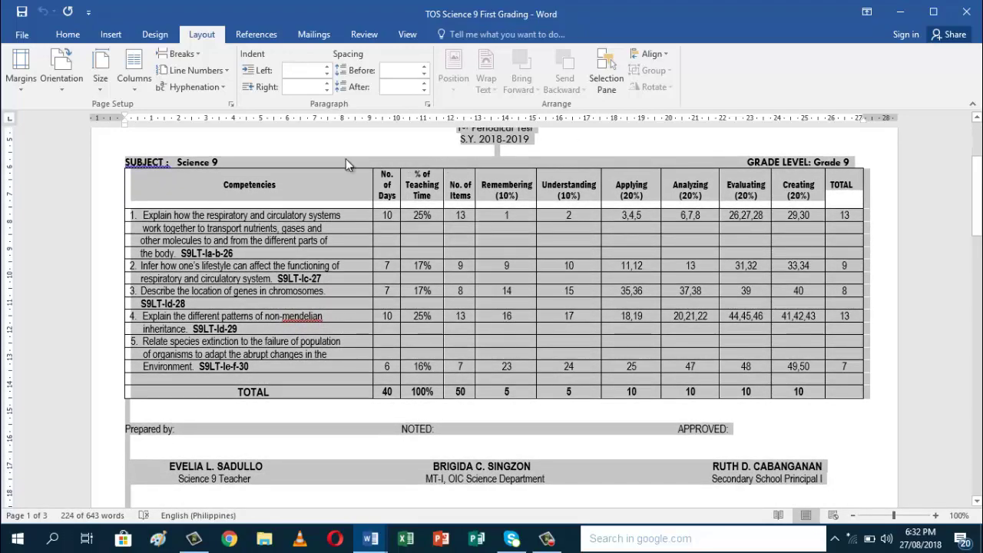
pyautogui.click(68, 34)
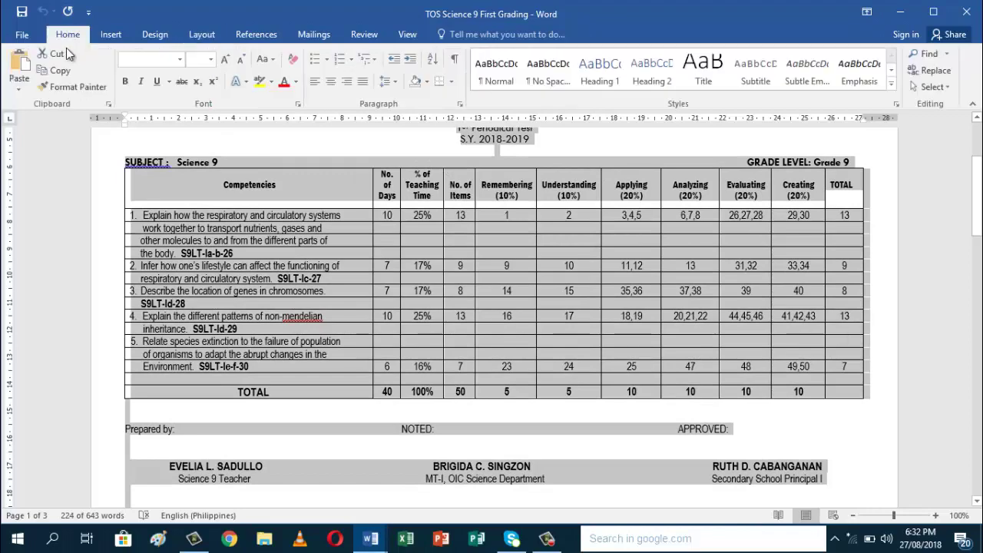
pyautogui.click(59, 71)
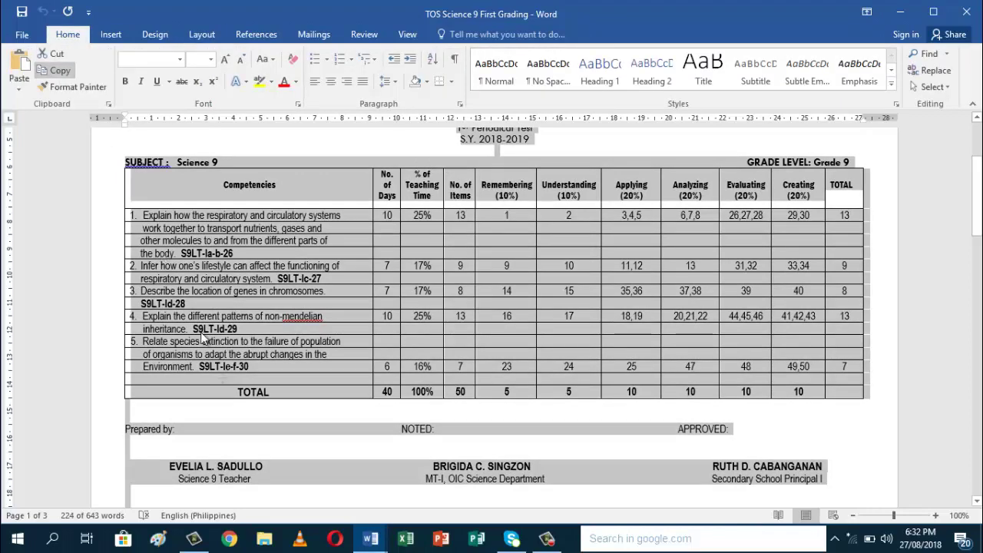
pyautogui.moveTo(371, 538)
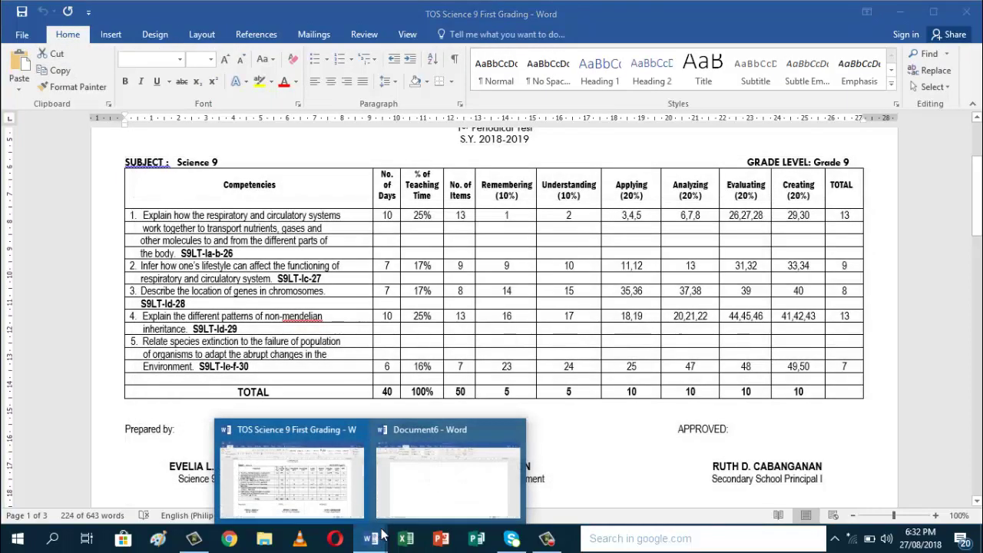
# Paste the table into Document6 as Keep Text Only, review it, then undo
pyautogui.click(453, 487)
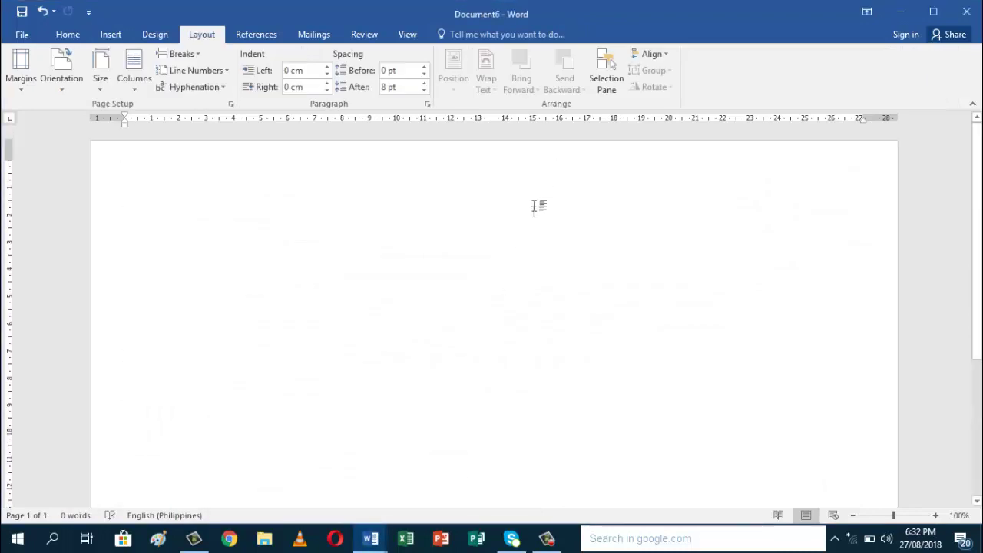
pyautogui.click(67, 37)
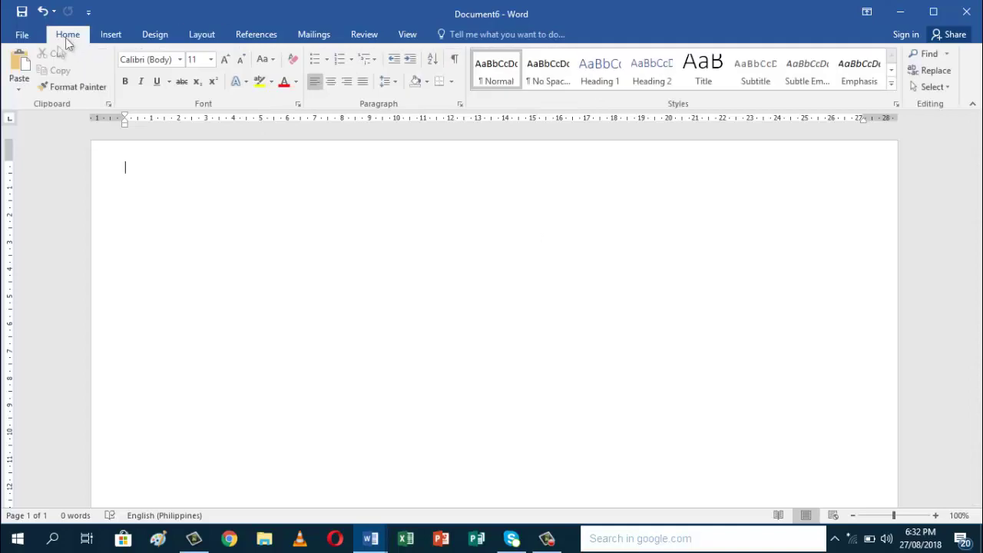
pyautogui.click(19, 90)
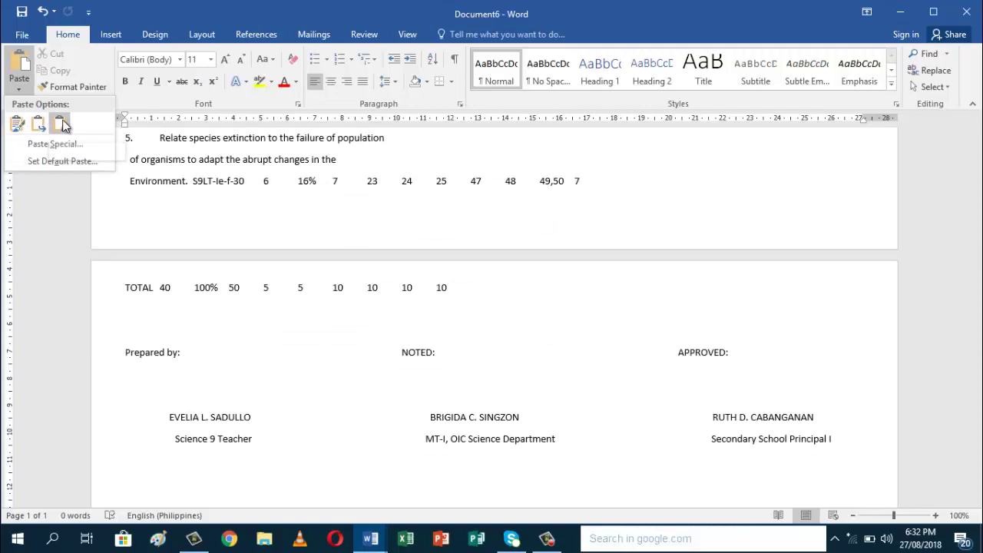
pyautogui.click(62, 125)
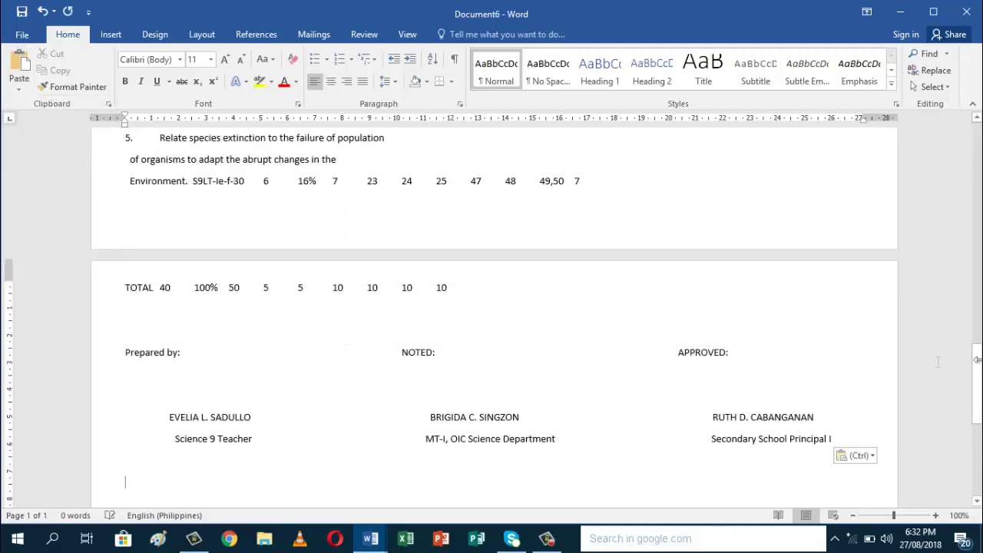
pyautogui.moveTo(977, 388); pyautogui.dragTo(963, 198)
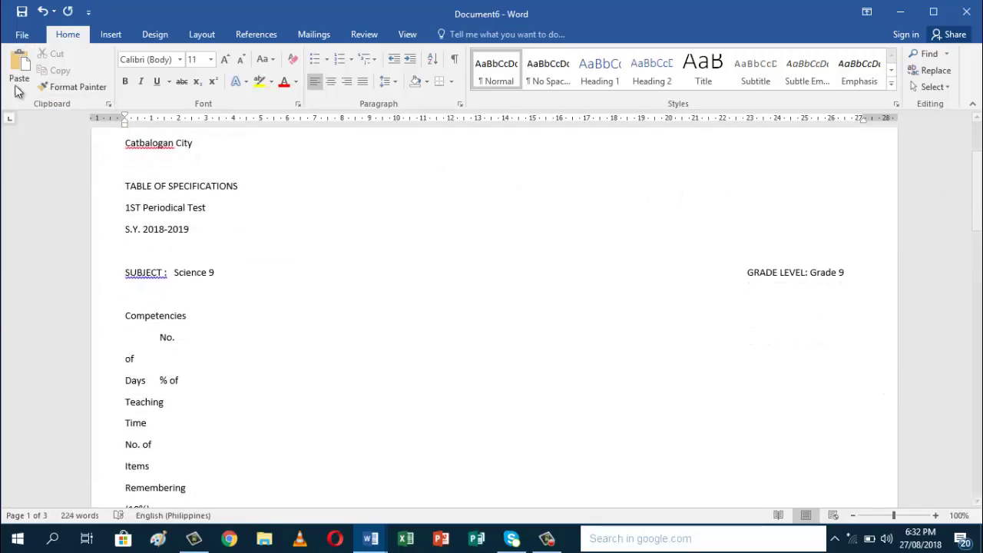
pyautogui.click(44, 12)
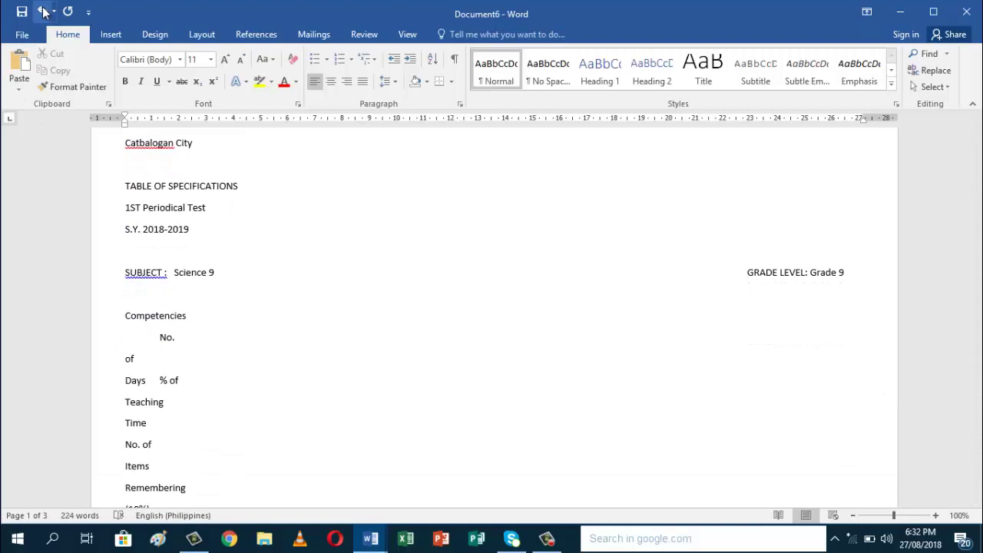
# Paste the table again using Merge Formatting and review the result
pyautogui.click(21, 92)
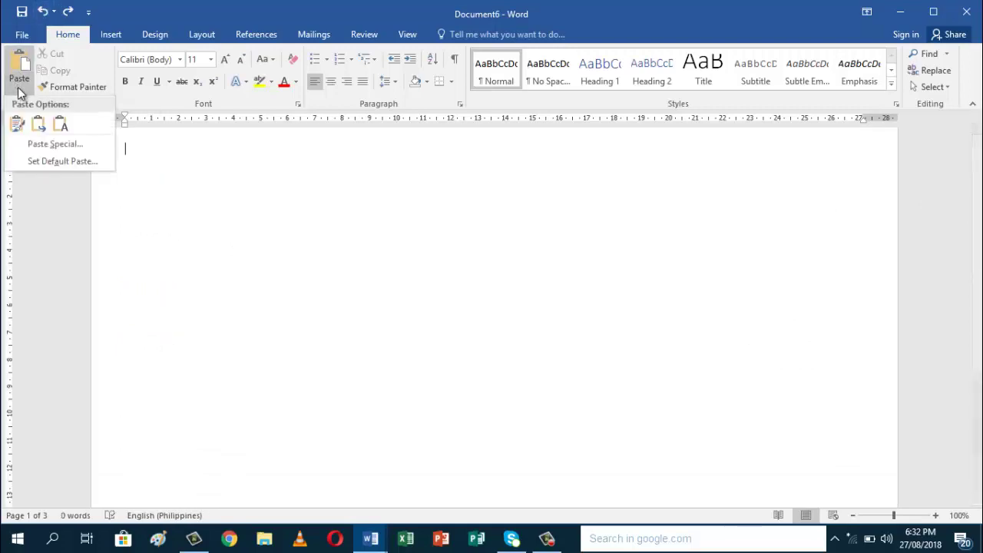
pyautogui.click(41, 127)
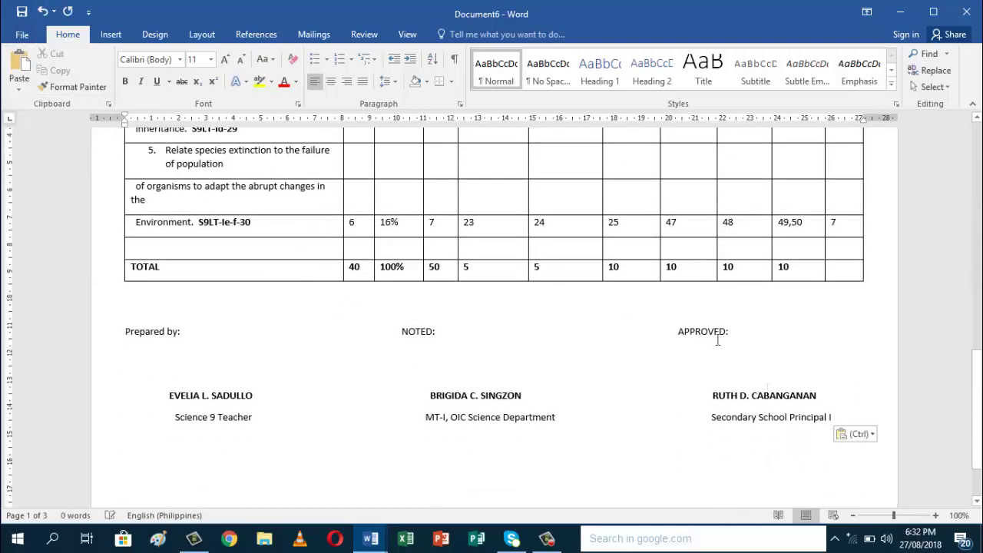
pyautogui.moveTo(976, 439); pyautogui.dragTo(966, 202)
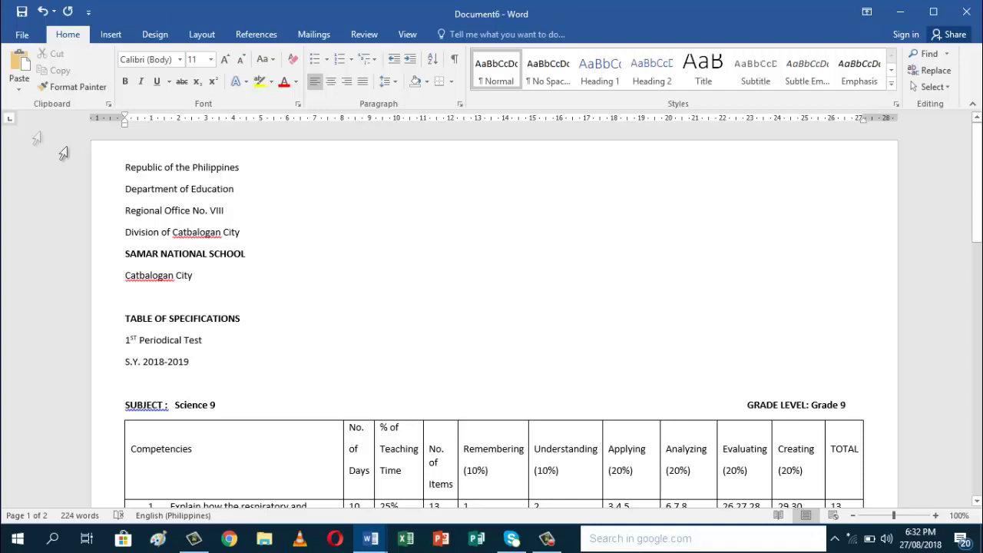
# Undo the merged paste and re-paste the table with Keep Source Formatting
pyautogui.click(42, 11)
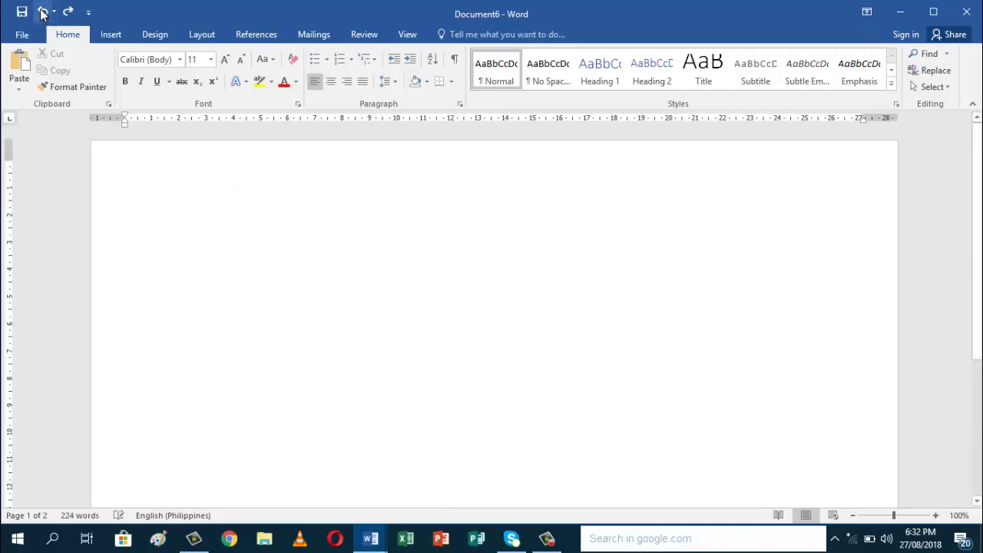
pyautogui.click(19, 90)
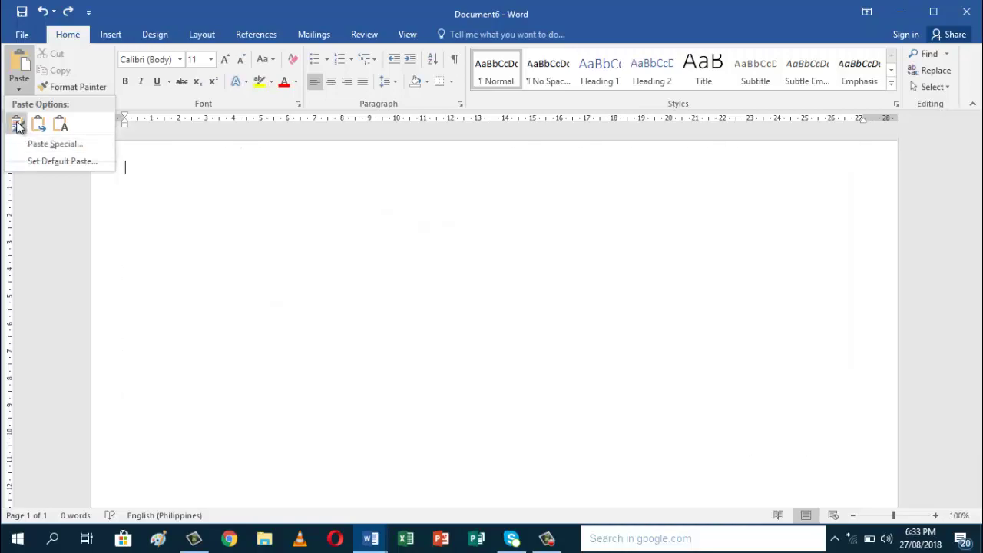
pyautogui.click(17, 123)
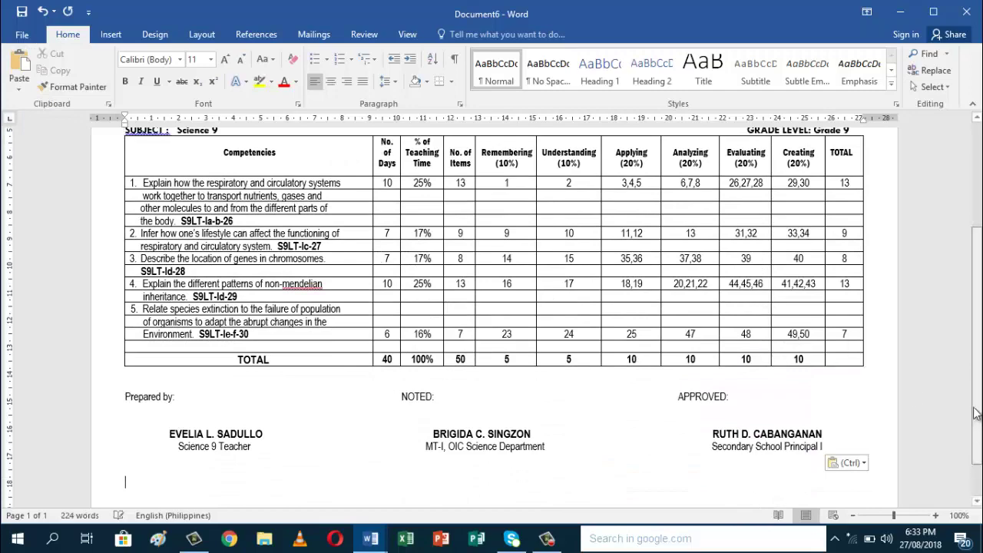
pyautogui.scroll(2, 973, 384)
# Insert an empty paragraph before 'Republic of the Philippines' at the top of the pasted table
pyautogui.scroll(2, 973, 384)
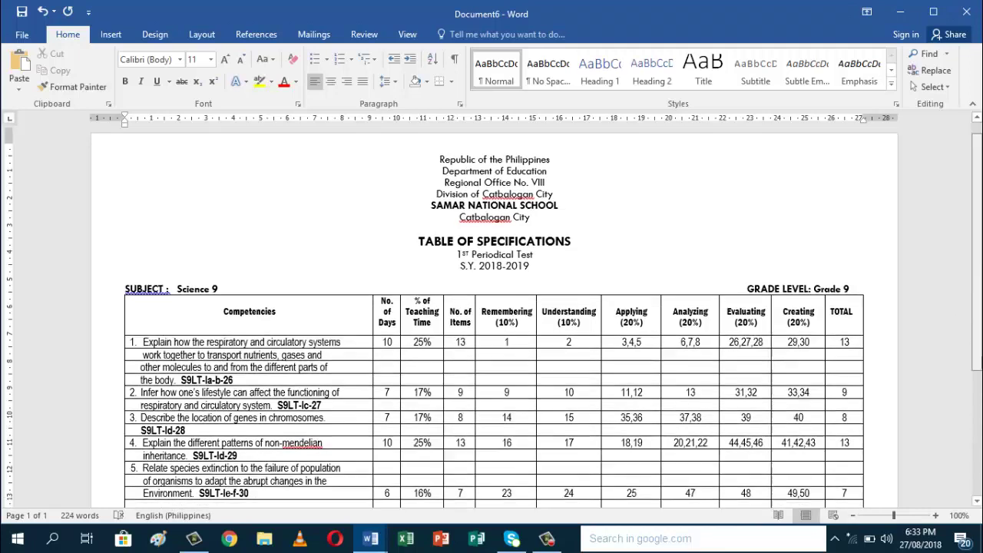
pyautogui.scroll(-2, 979, 325)
pyautogui.scroll(-3, 973, 307)
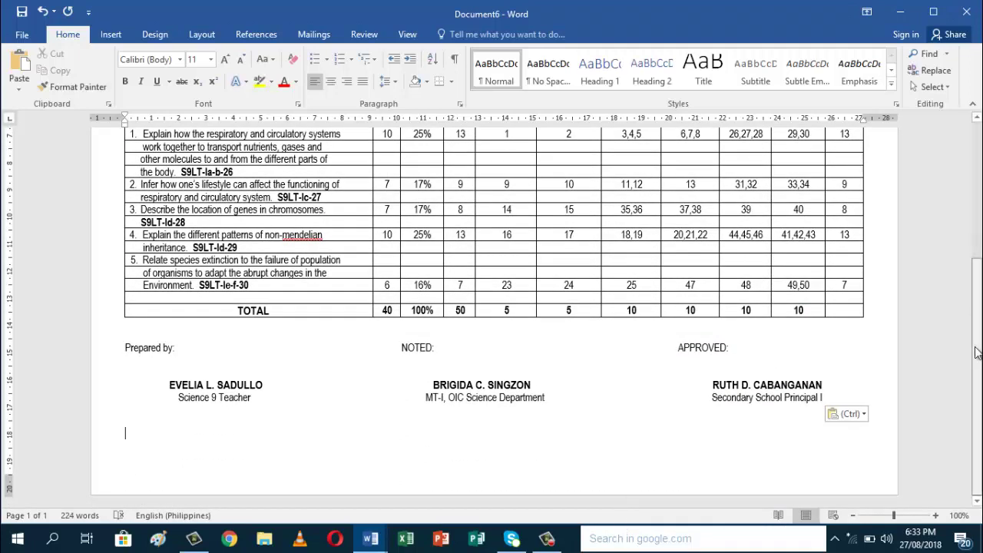
pyautogui.scroll(3, 974, 295)
pyautogui.scroll(5, 973, 296)
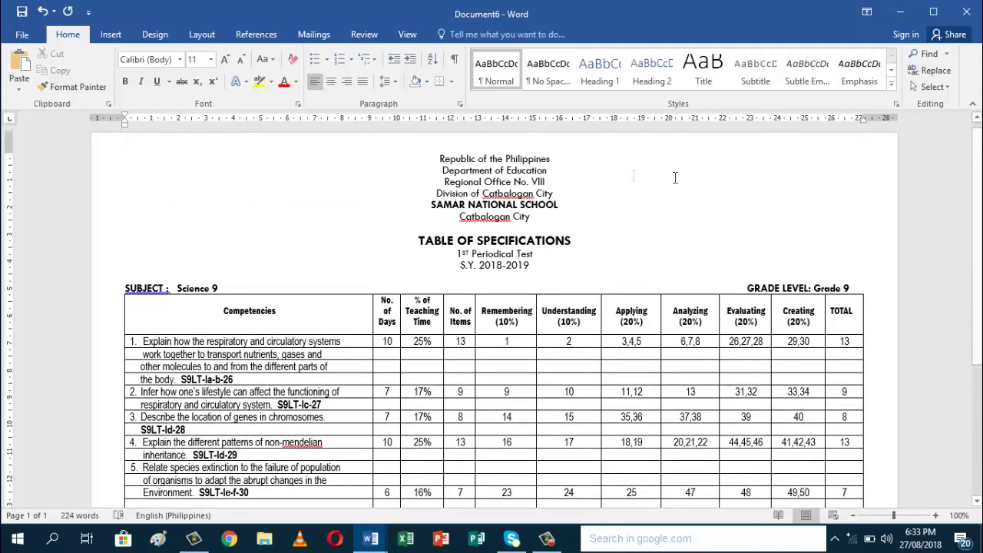
pyautogui.click(441, 158)
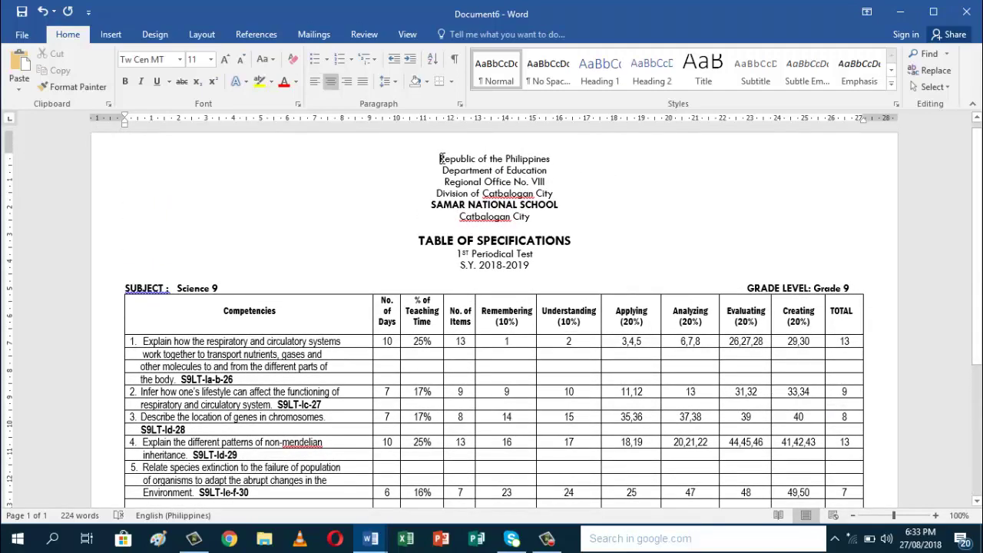
pyautogui.press('Return')
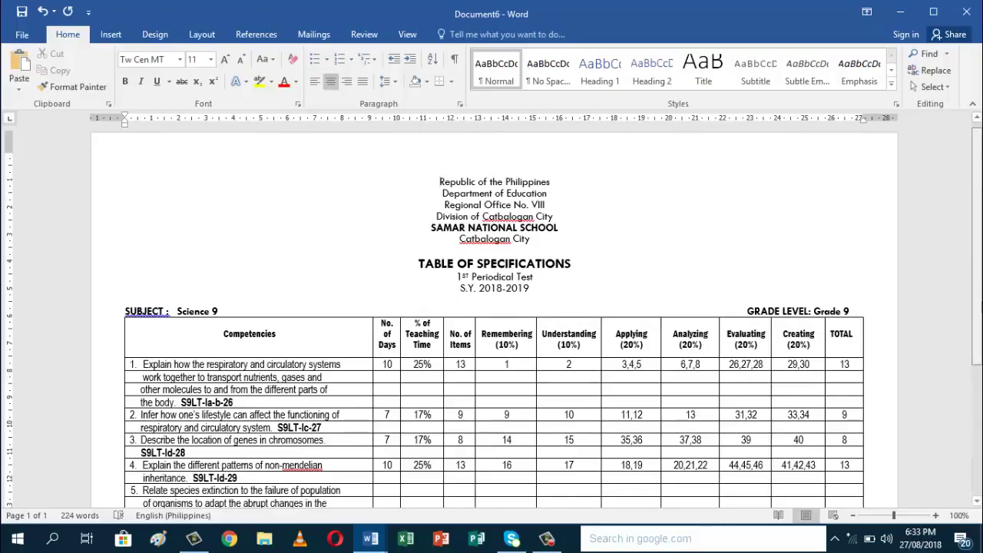
pyautogui.scroll(-3, 975, 315)
pyautogui.scroll(-2, 969, 318)
pyautogui.scroll(2, 969, 318)
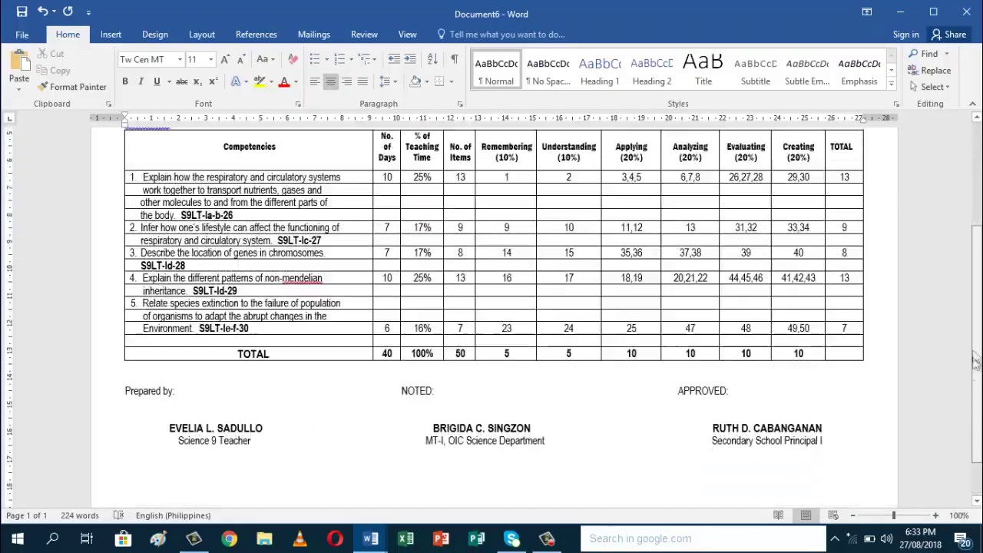
pyautogui.scroll(5, 969, 318)
pyautogui.scroll(-2, 969, 318)
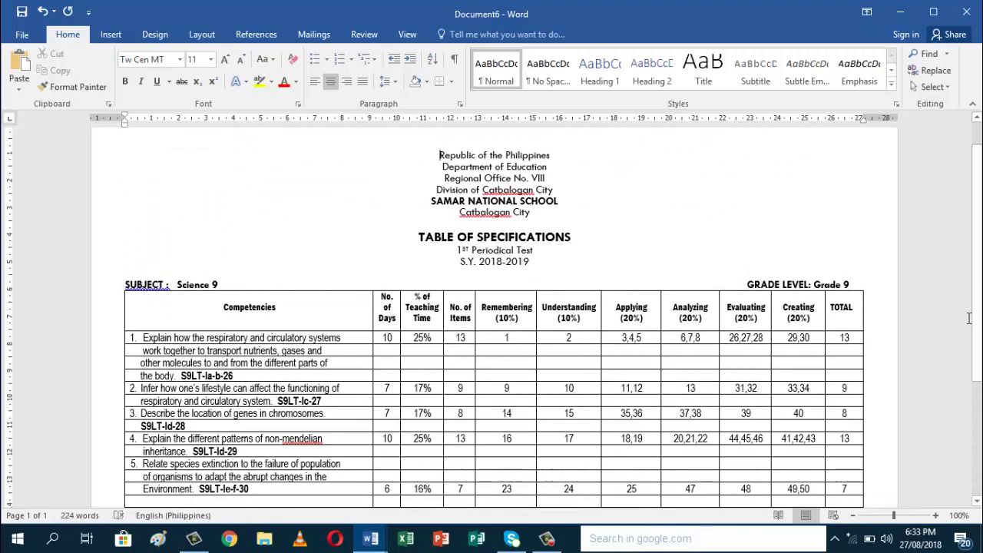